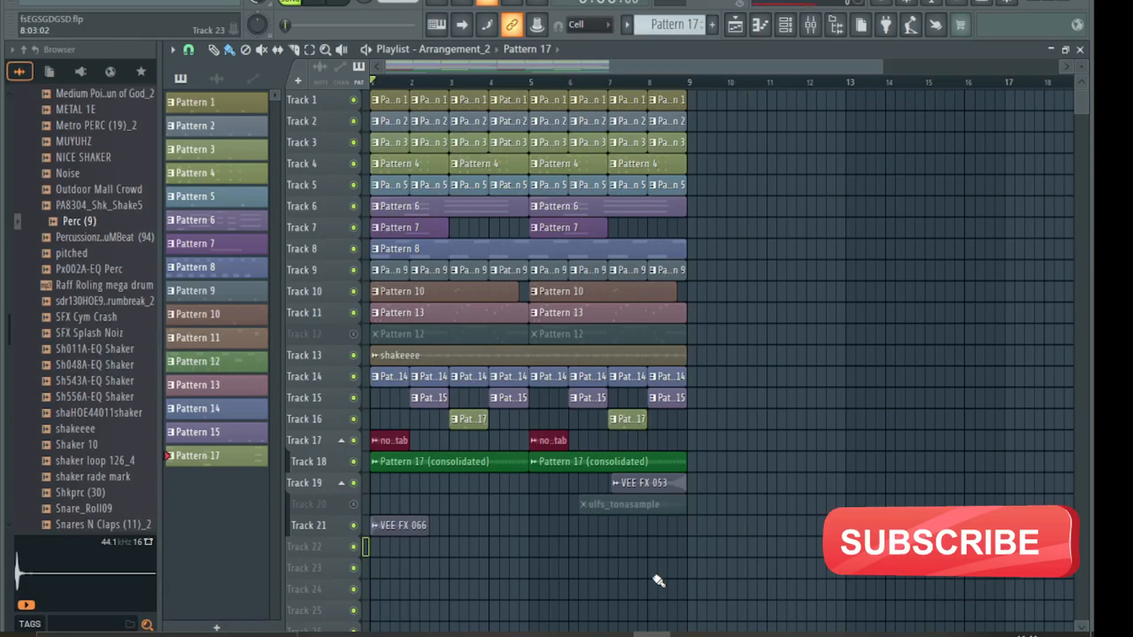
- Play back the arrangement, then select bars 1–9 on the ruler
key(space)
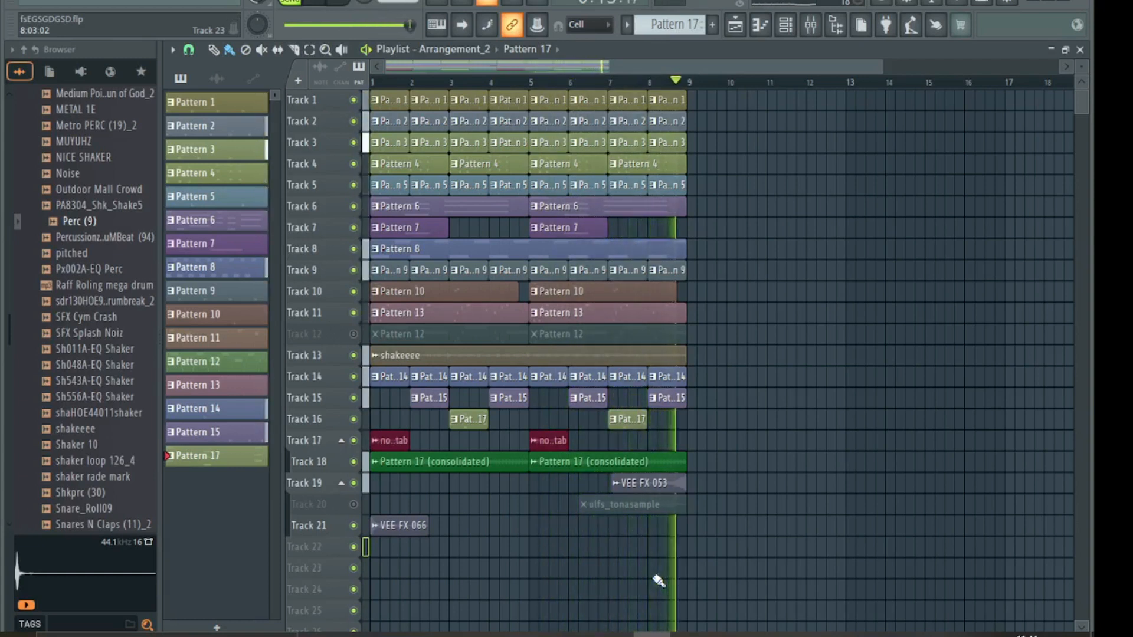
key(space)
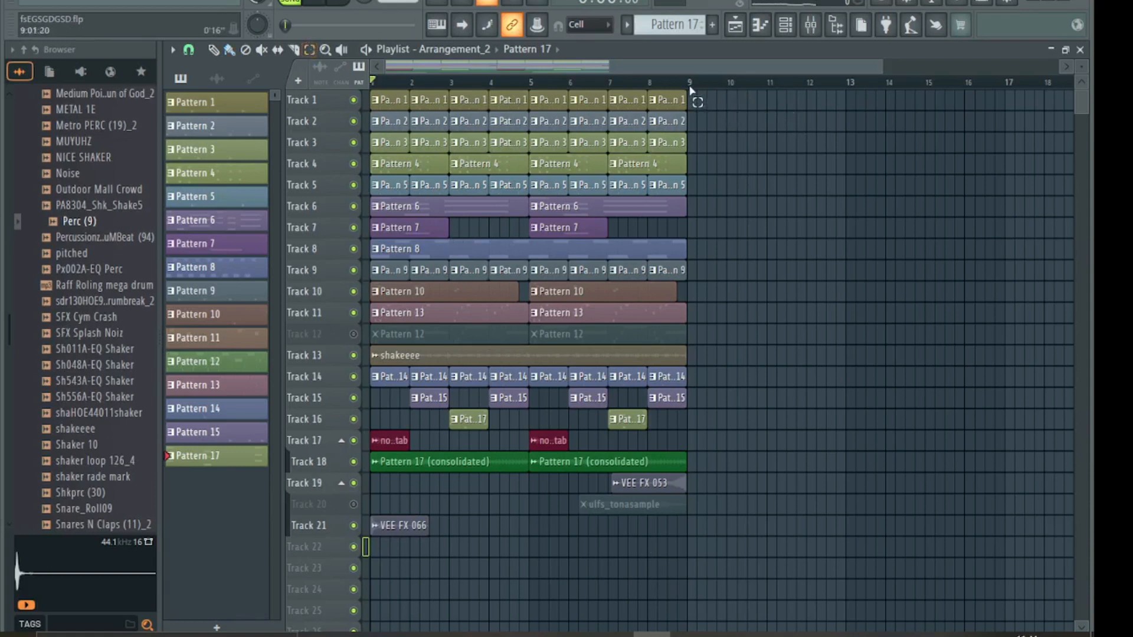
drag(691, 90, 325, 101)
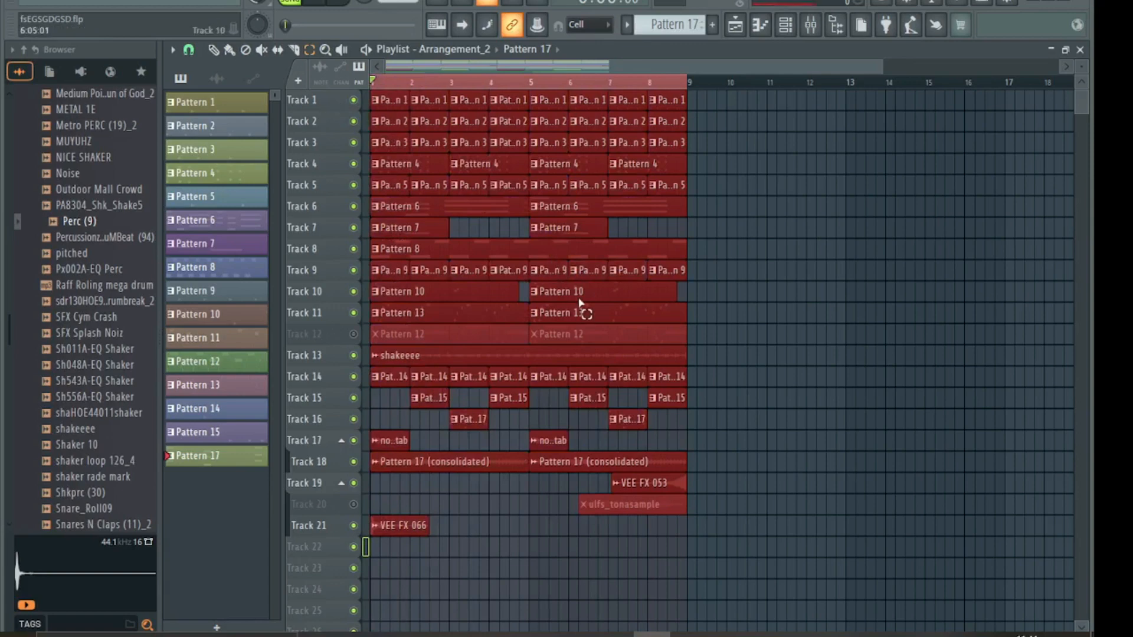
- Duplicate the eight-bar block repeatedly with Ctrl+B until the playlist reaches bar 112
key(ctrl+b)
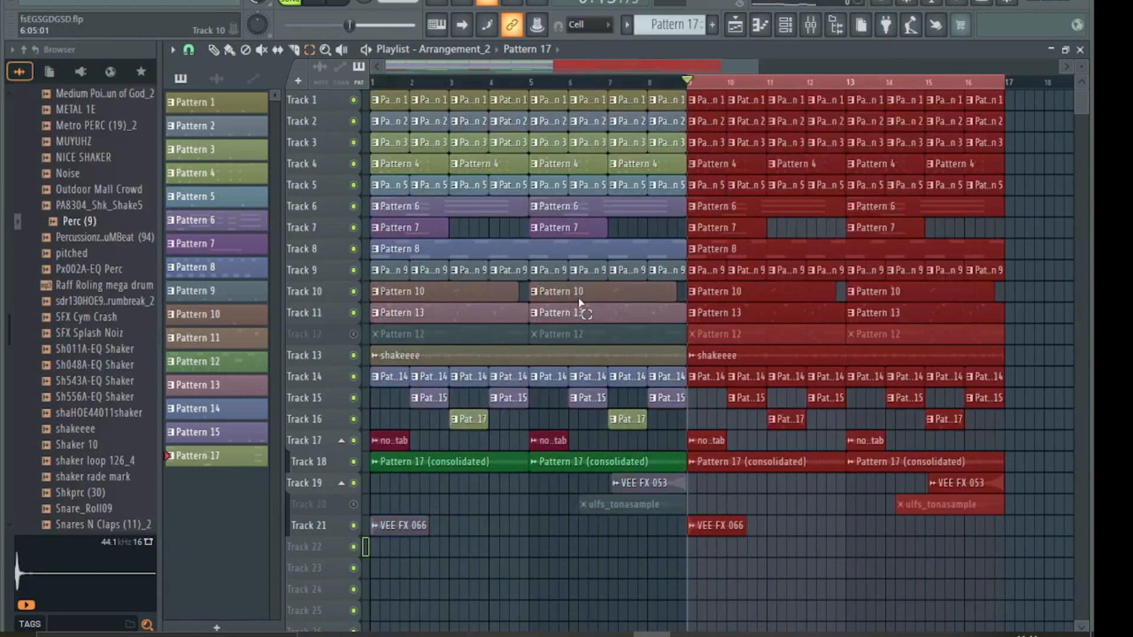
key(ctrl+b)
key(ctrl+b)
key(ctrl+b)
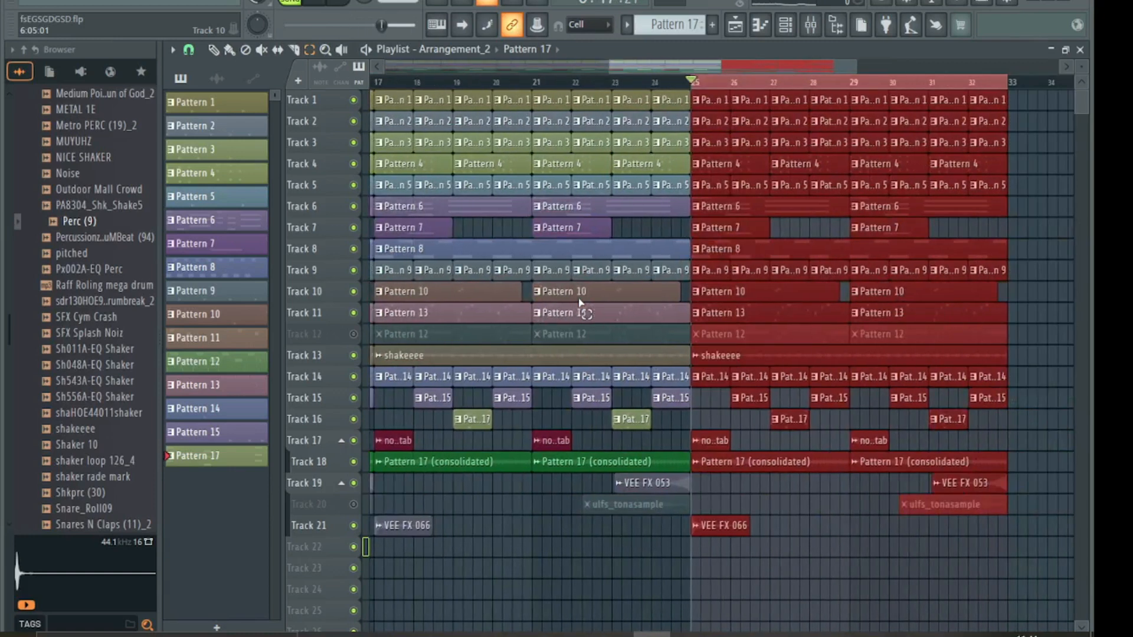
key(ctrl+b)
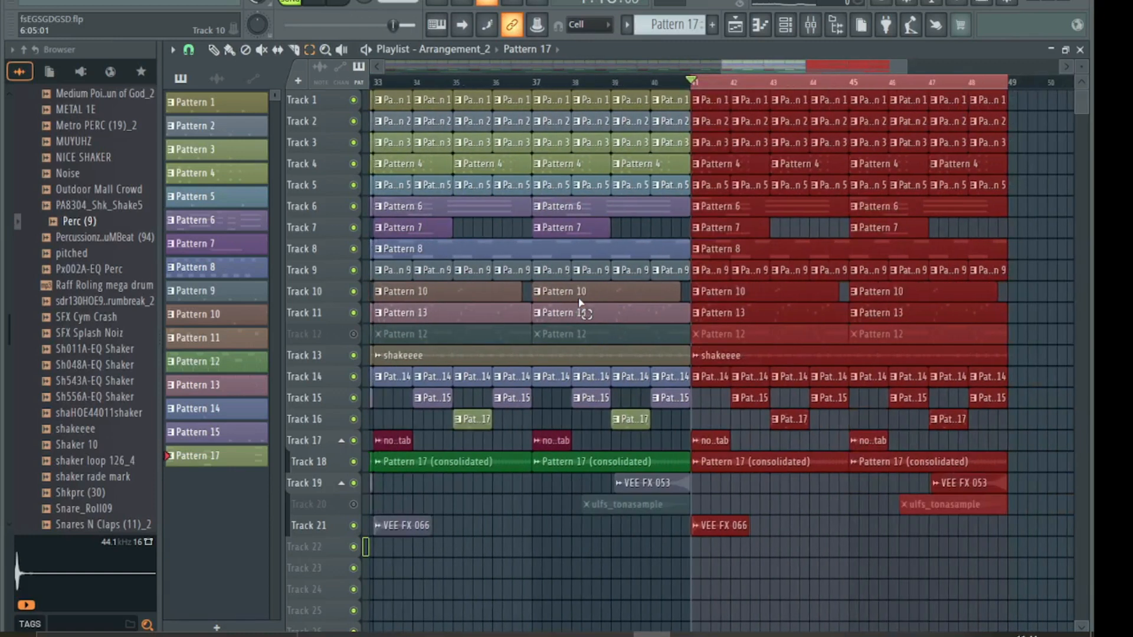
key(ctrl+b)
key(ctrl+b)
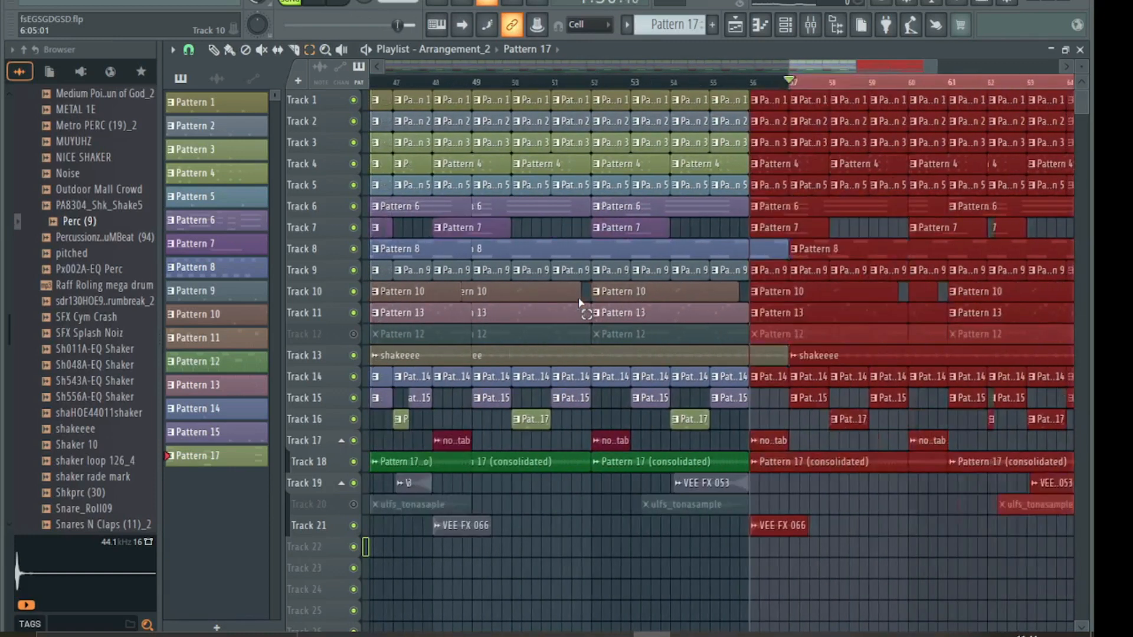
drag(791, 66, 790, 67)
key(ctrl+b)
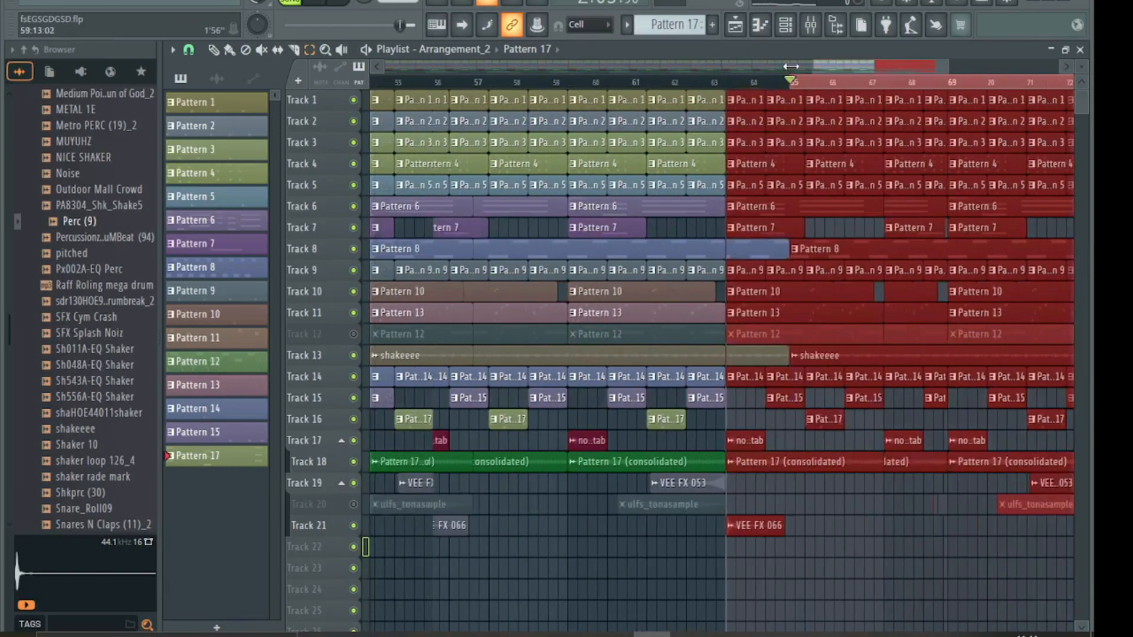
key(ctrl+b)
key(ctrl+b)
key(ctrl+b)
key(ctrl+b)
key(ctrl+b)
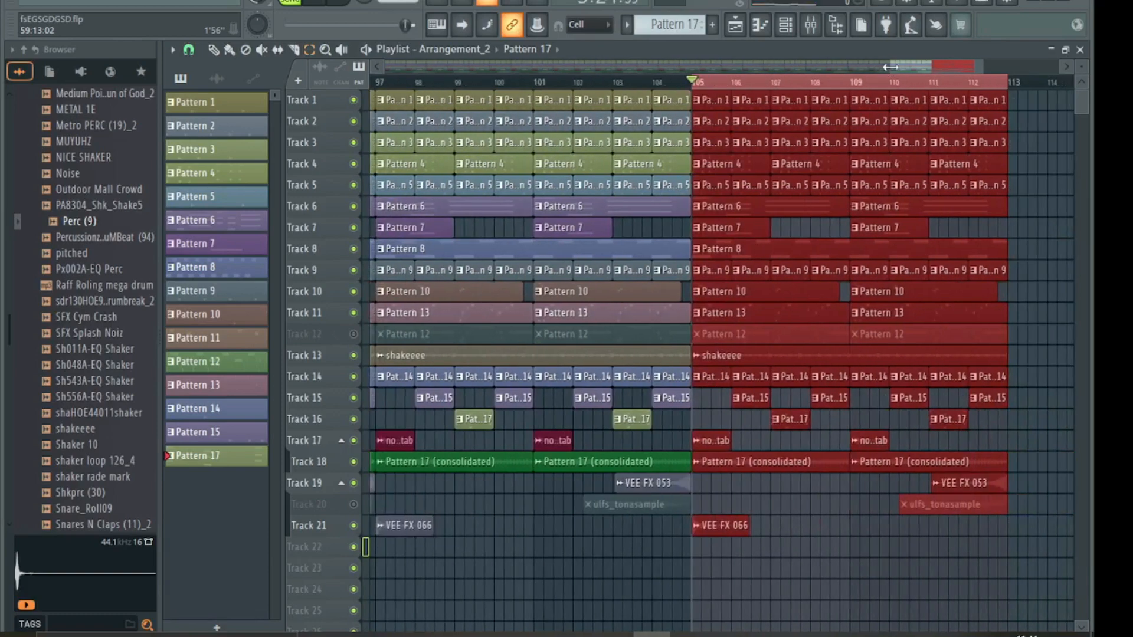
drag(889, 67, 380, 81)
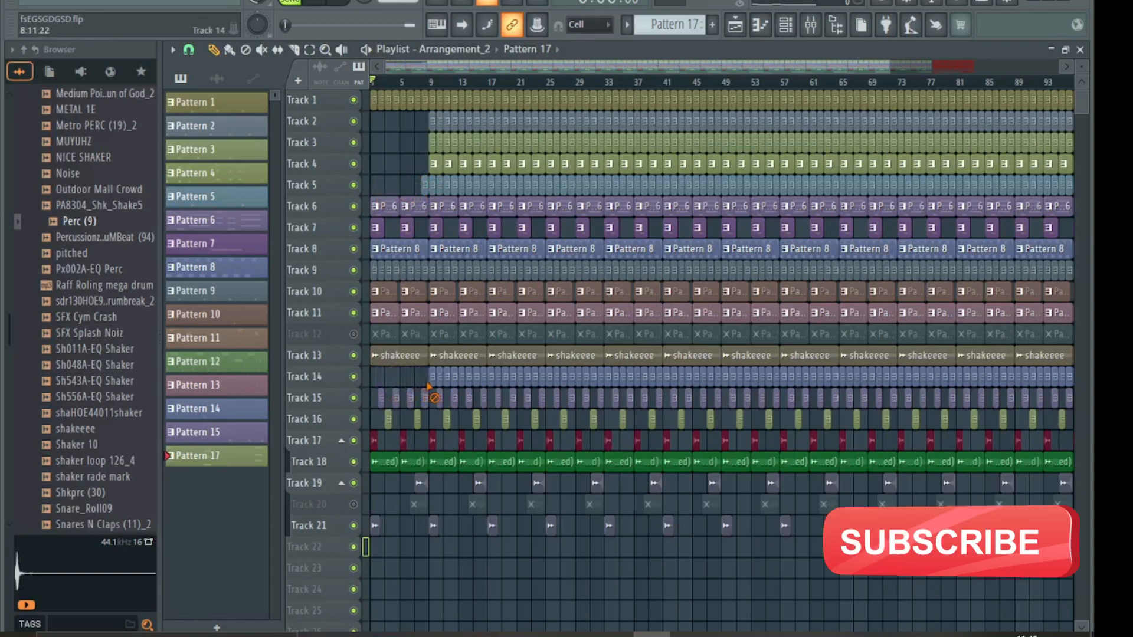
- Erase Track 15's opening clips and Track 6's first Pattern 6 clip, auditioning the result
right_click(410, 397)
right_click(396, 398)
right_click(381, 397)
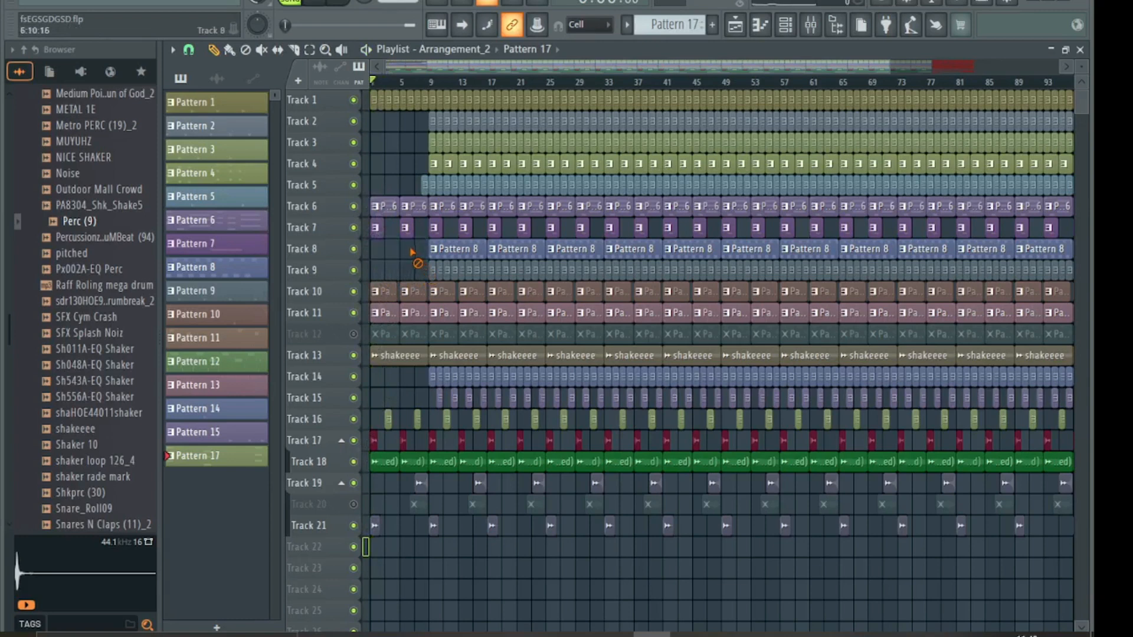
key(space)
right_click(385, 209)
key(space)
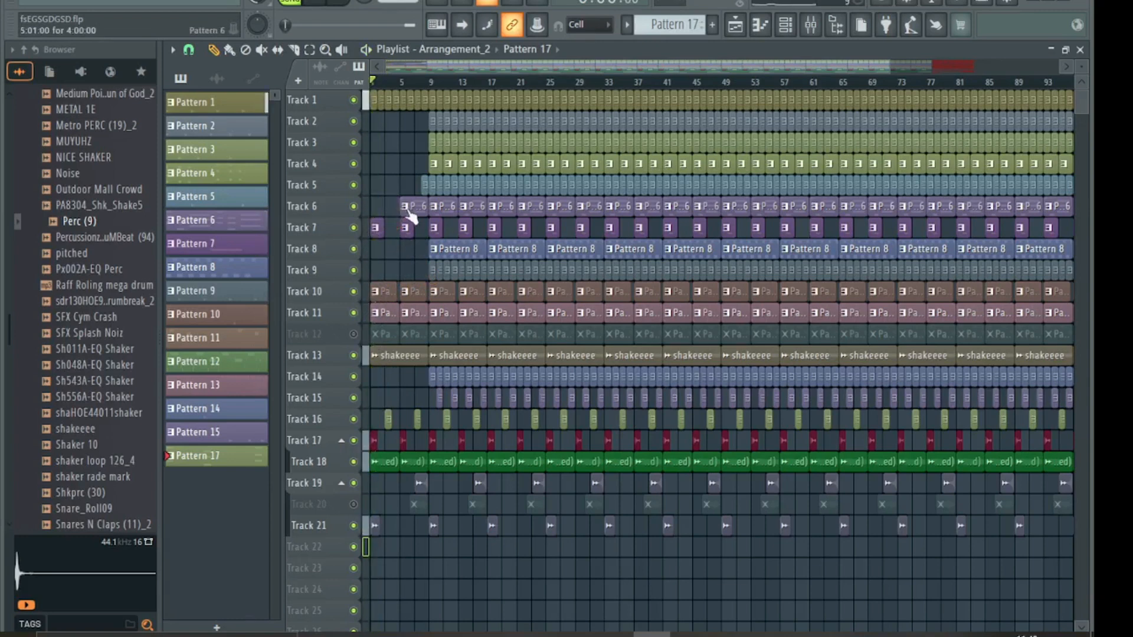
key(space)
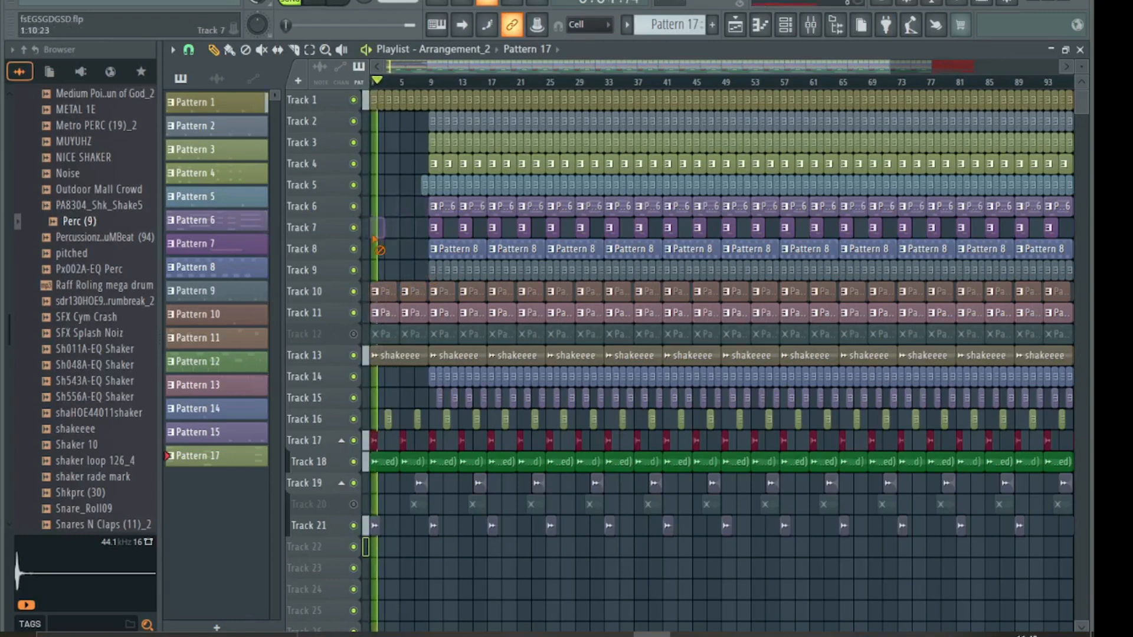
key(space)
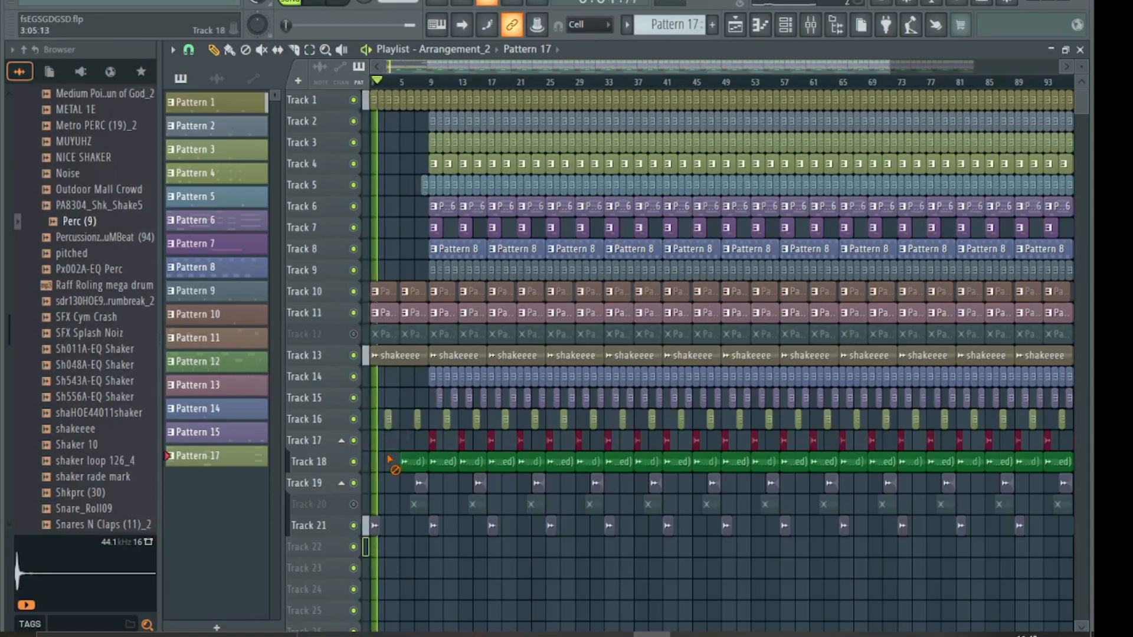
- Delete the stray small Pattern 17 clip on Track 18
click(406, 462)
click(379, 462)
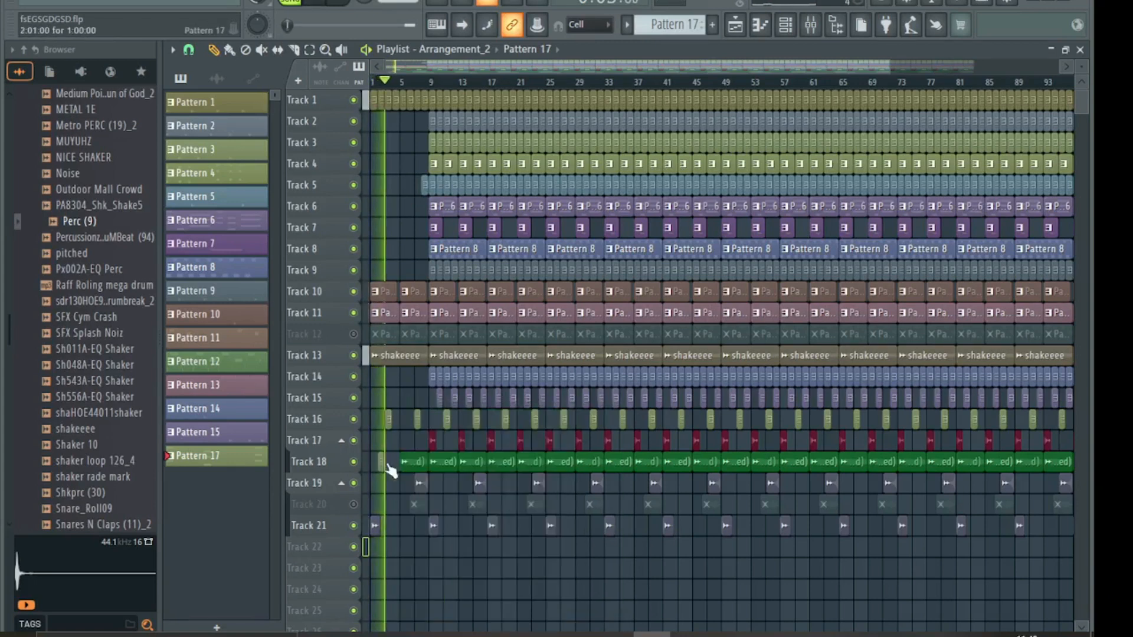
right_click(381, 463)
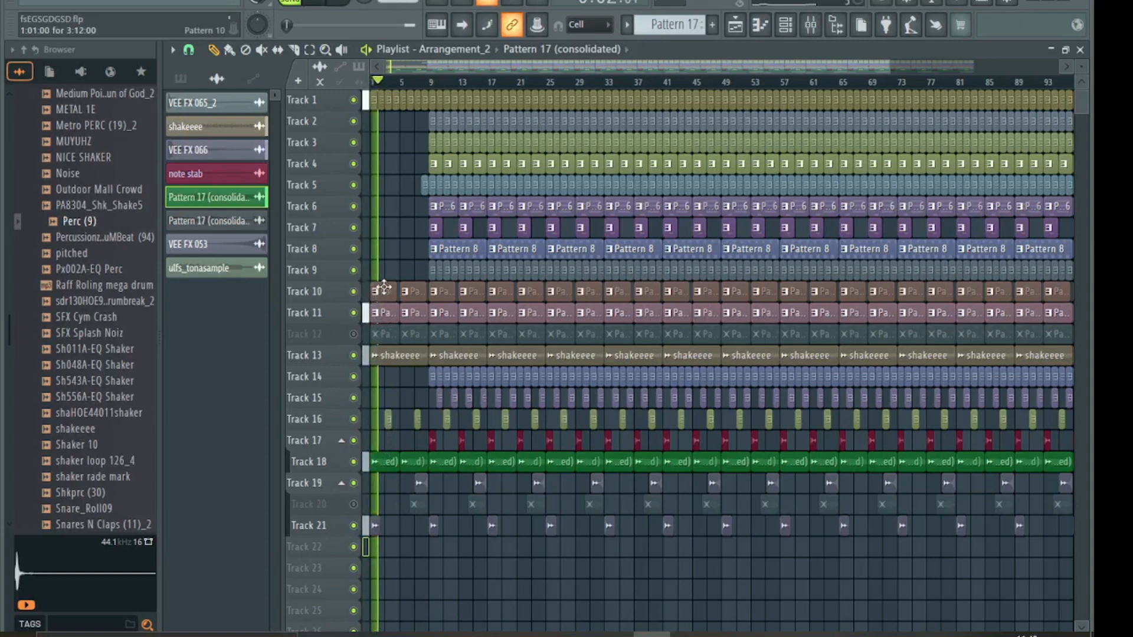
- Erase Track 11's clips through bar 21, Track 10's bar-13 clip and Track 5's bars 9–14
right_click(389, 314)
right_click(410, 307)
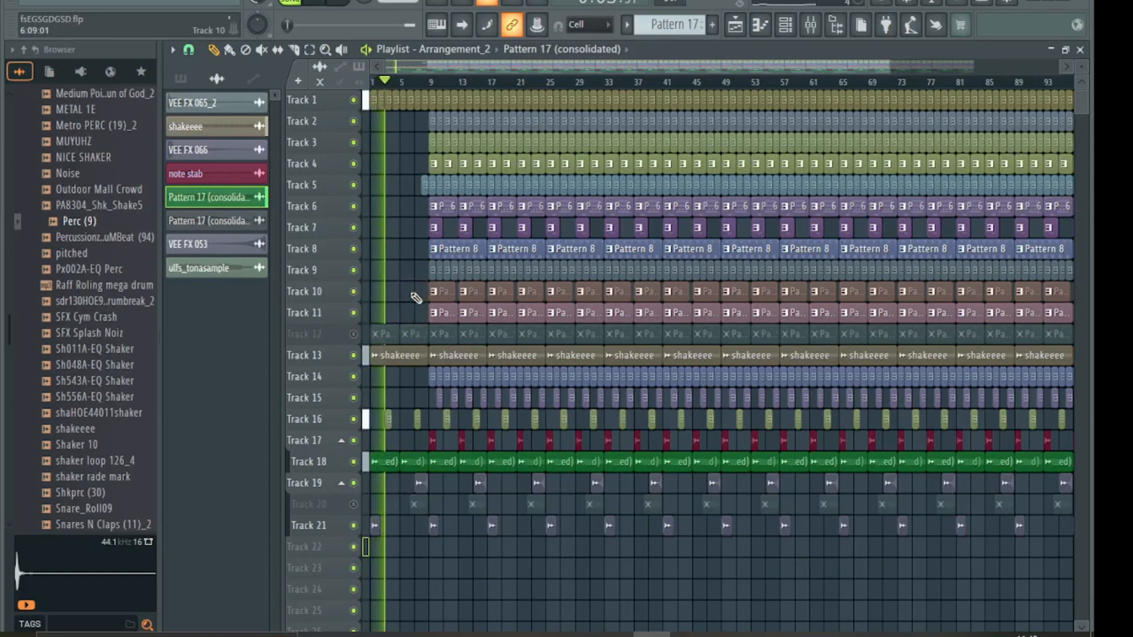
right_click(445, 312)
right_click(501, 314)
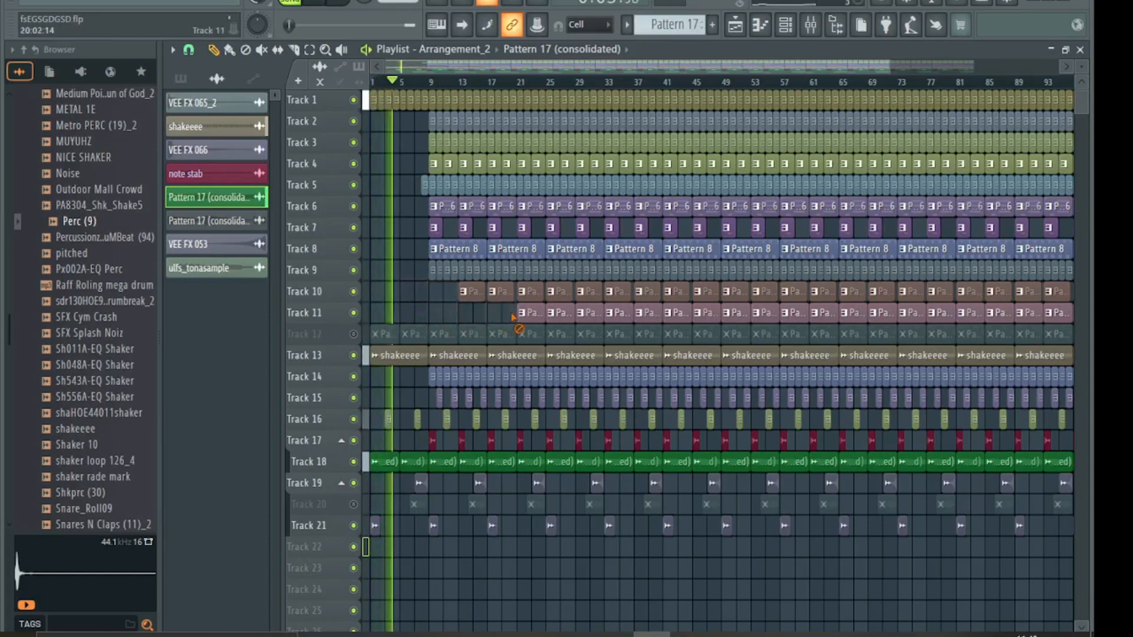
right_click(520, 316)
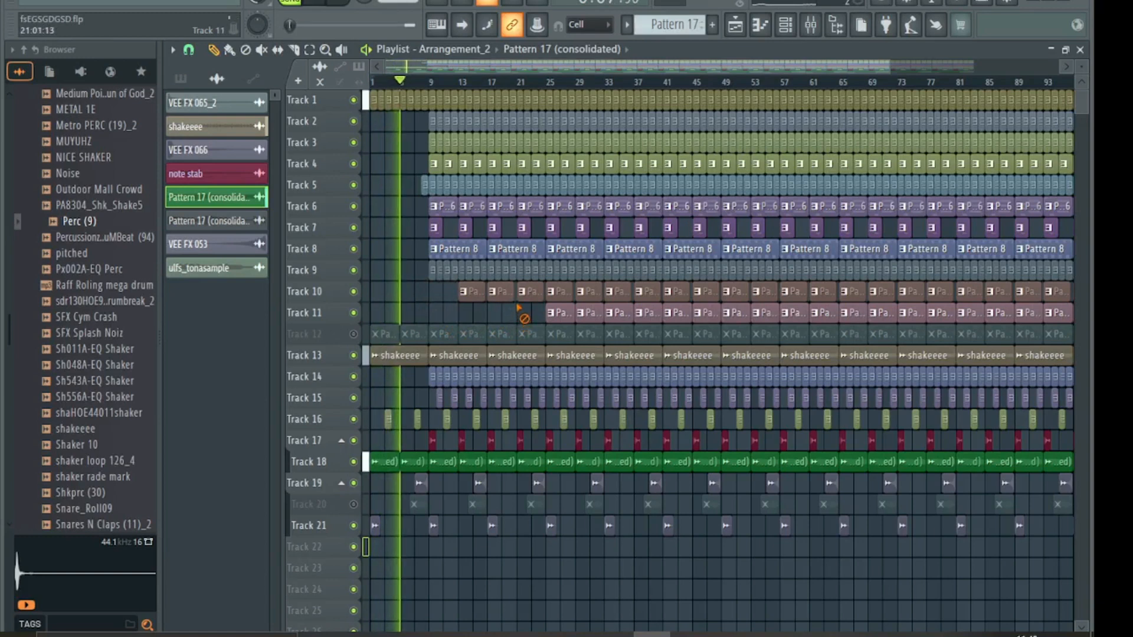
right_click(472, 295)
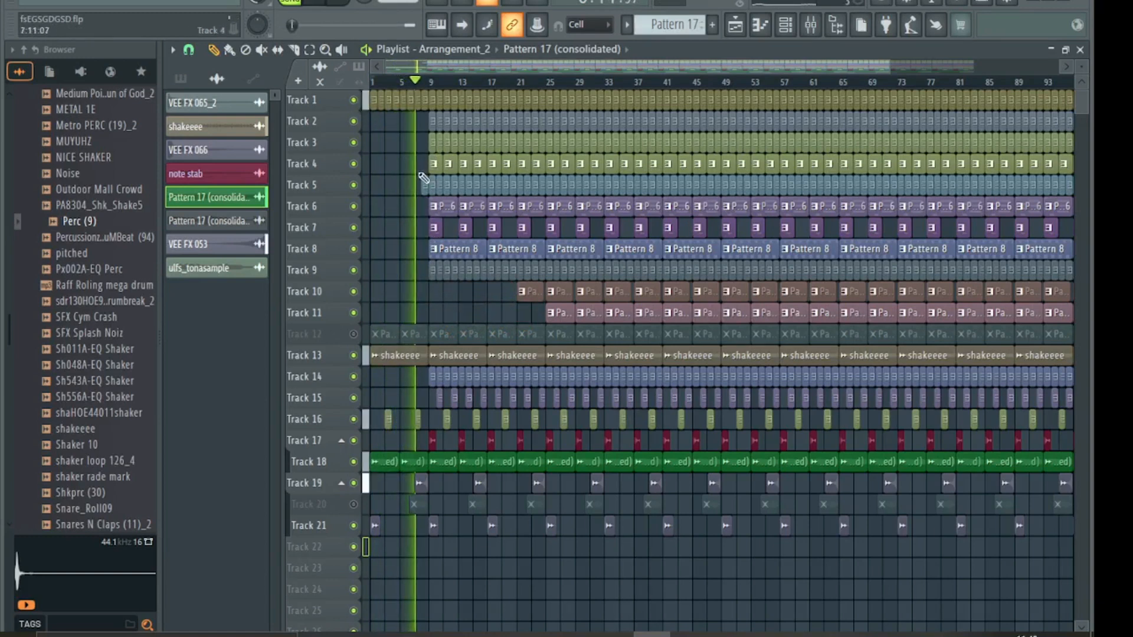
right_click(446, 188)
right_click(469, 190)
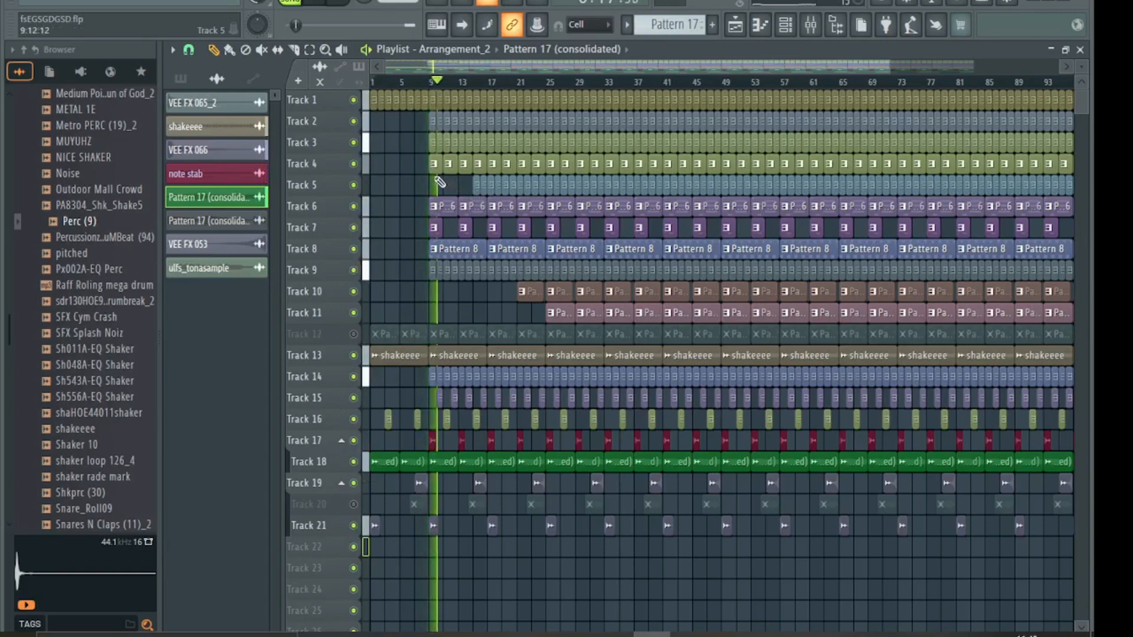
- Zoom the playlist in on the opening bars, return to song start, and make tracks taller
drag(890, 66, 492, 68)
key(space)
key(space)
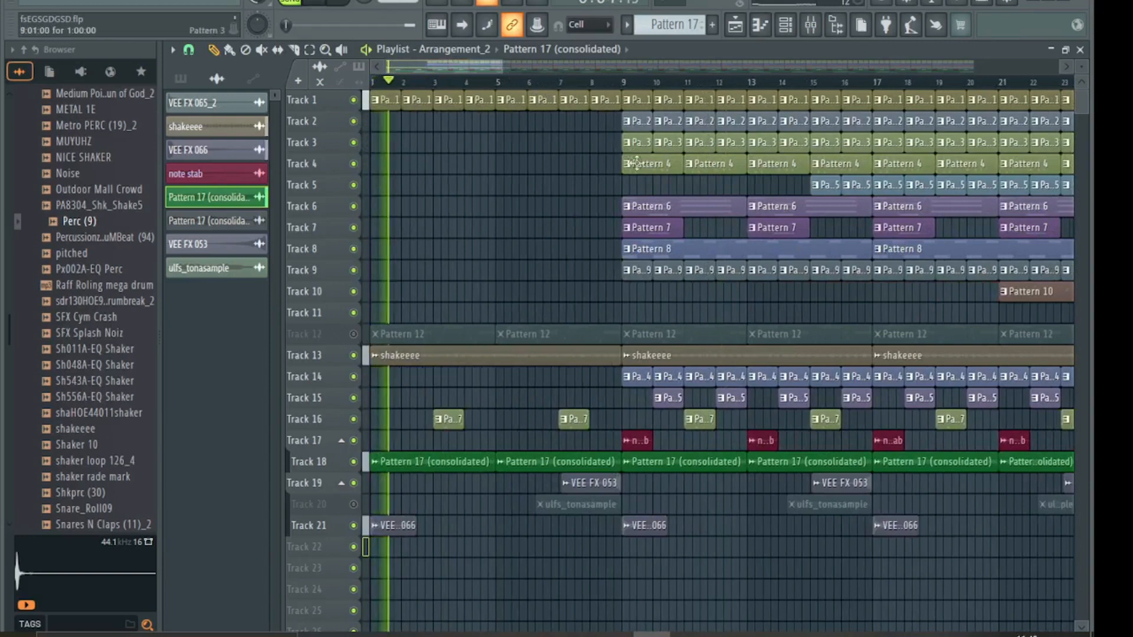
mouse_move(503, 67)
mouse_down()
mouse_move(473, 69)
mouse_move(500, 69)
mouse_up()
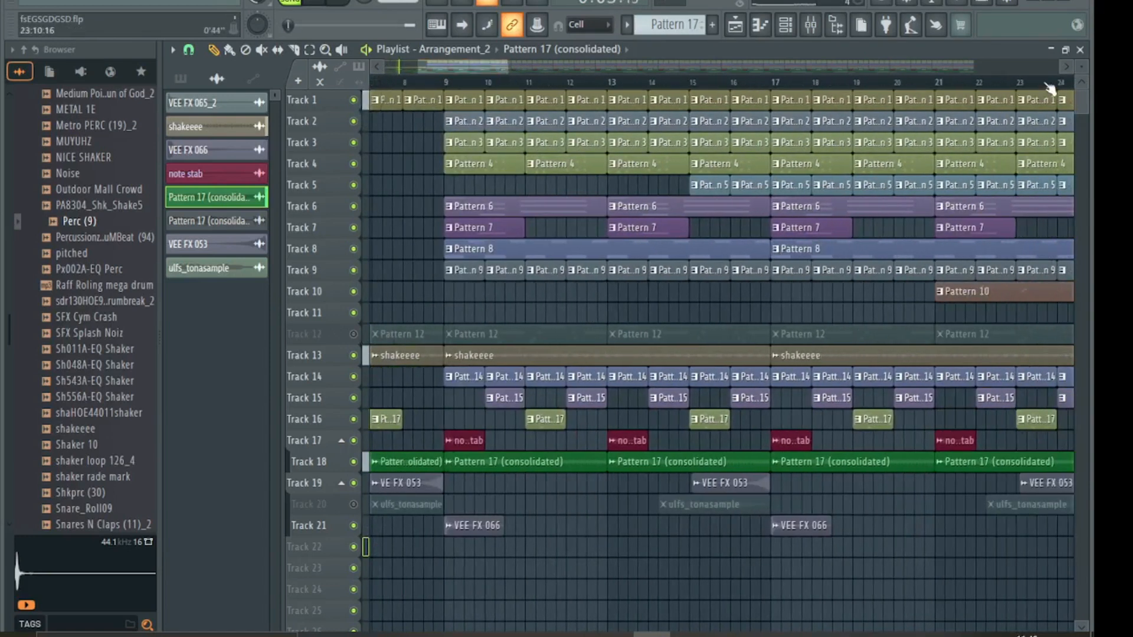
drag(1079, 67, 966, 175)
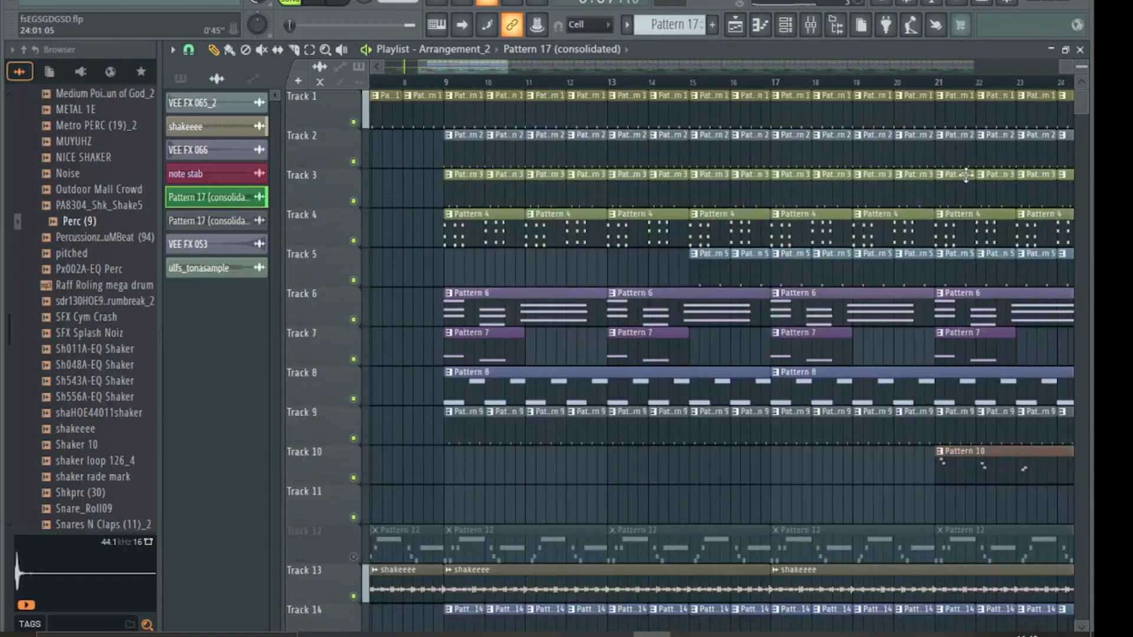
- Erase Track 9's Pattern 9 clips in bars 9–14 and the early Track 5 clips
scroll(729, 366, down, 3)
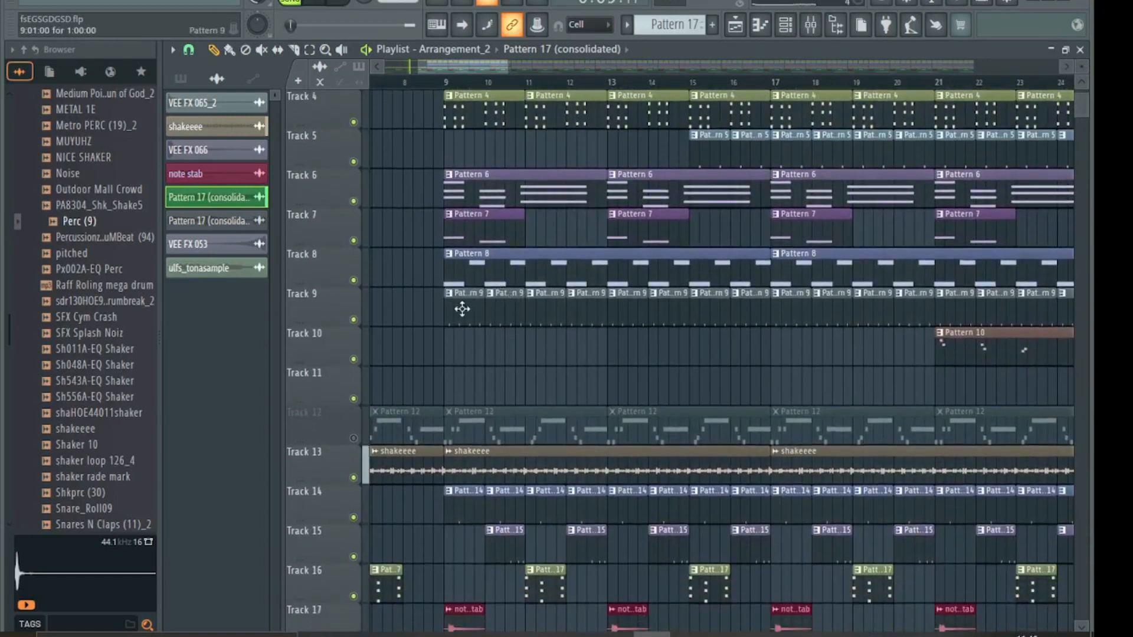
drag(462, 310, 752, 313)
key(space)
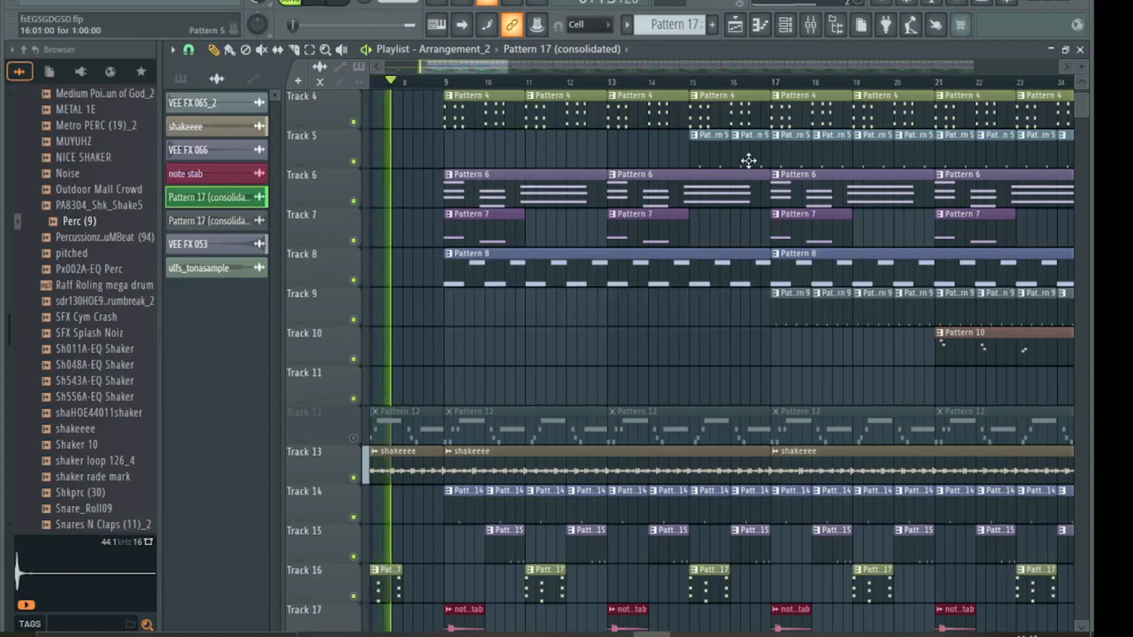
click(731, 161)
scroll(486, 336, up, 3)
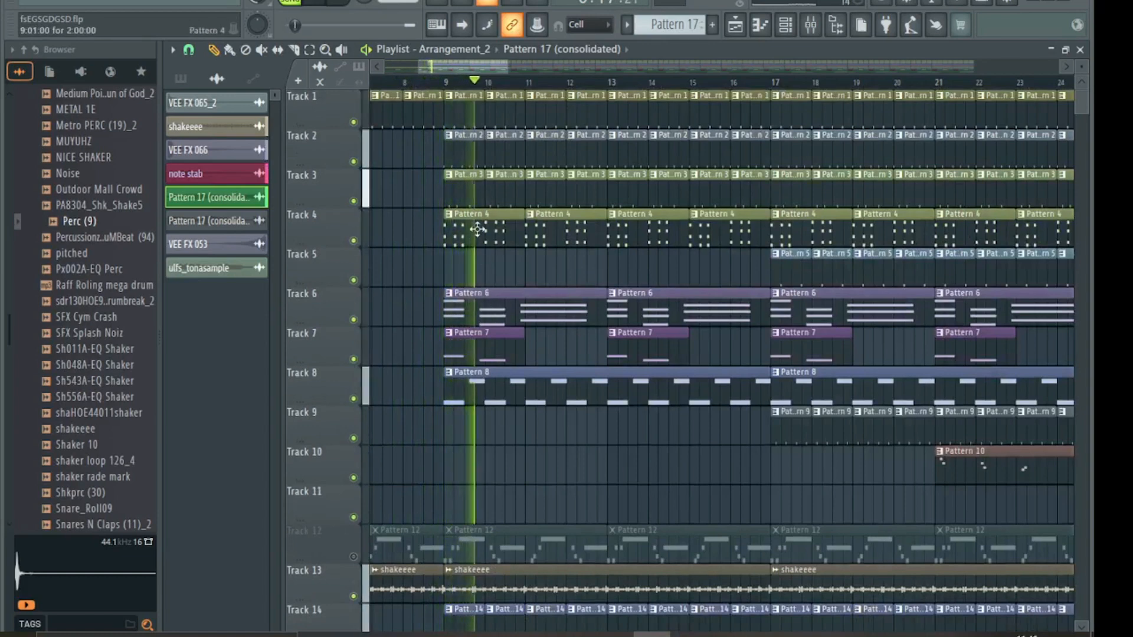
scroll(561, 485, down, 4)
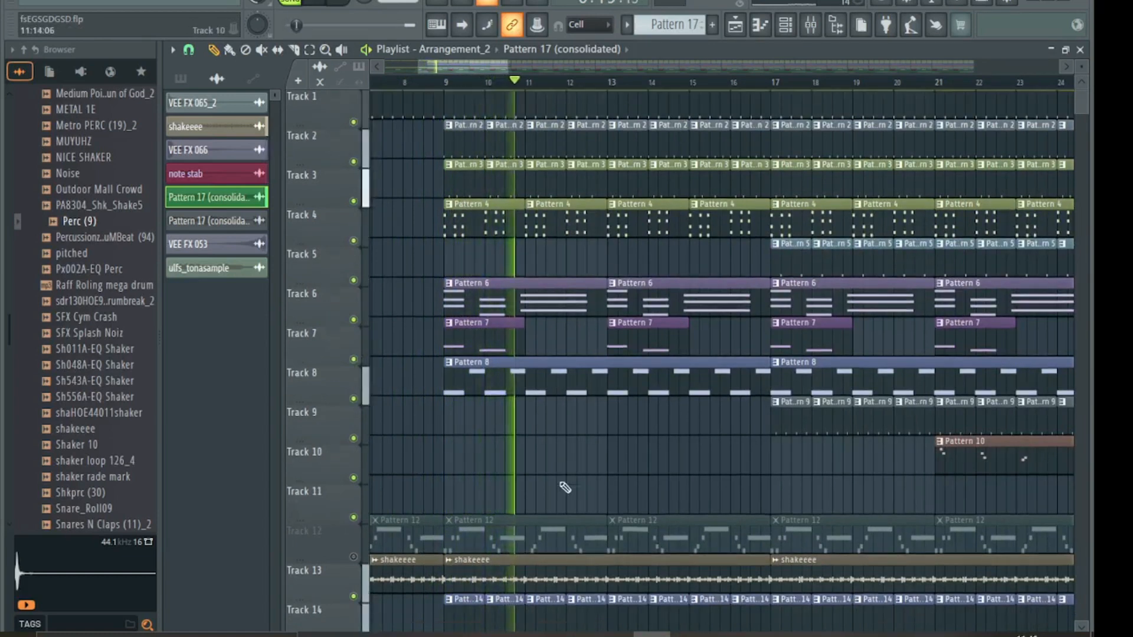
scroll(565, 484, down, 6)
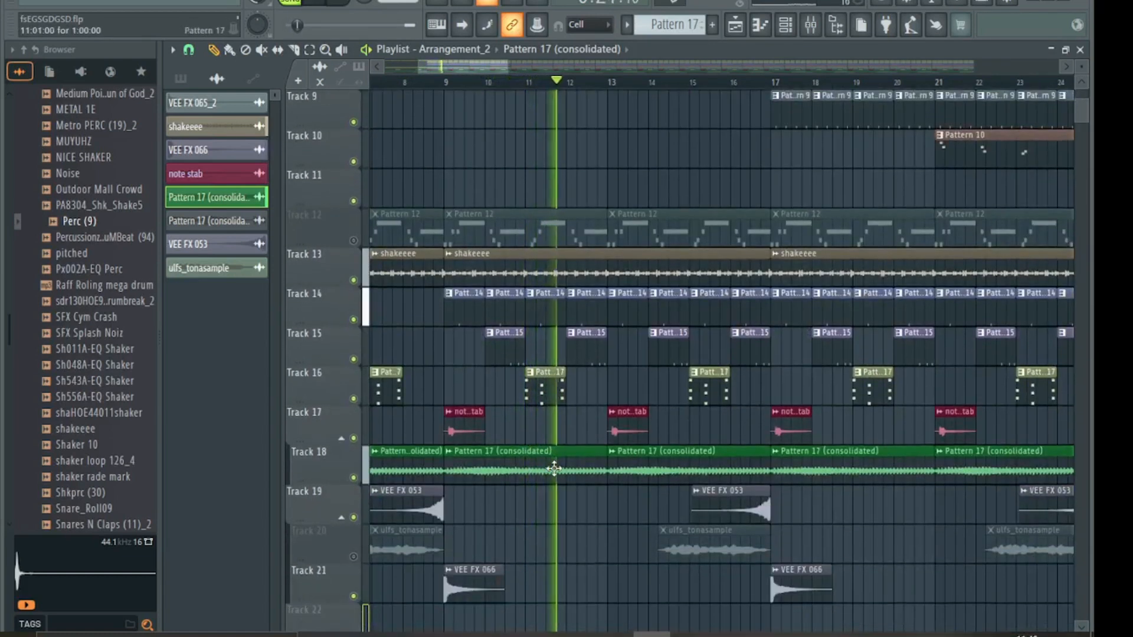
scroll(470, 359, up, 3)
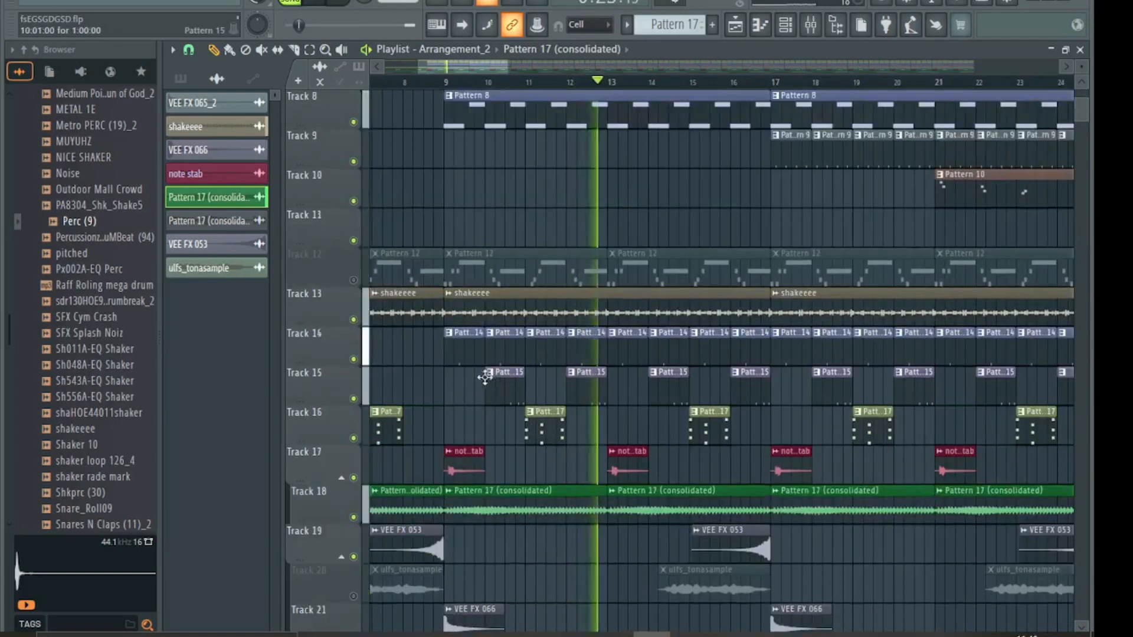
- Erase Track 14's clips from bar 9 to 17, then zoom the view out
drag(470, 358, 737, 347)
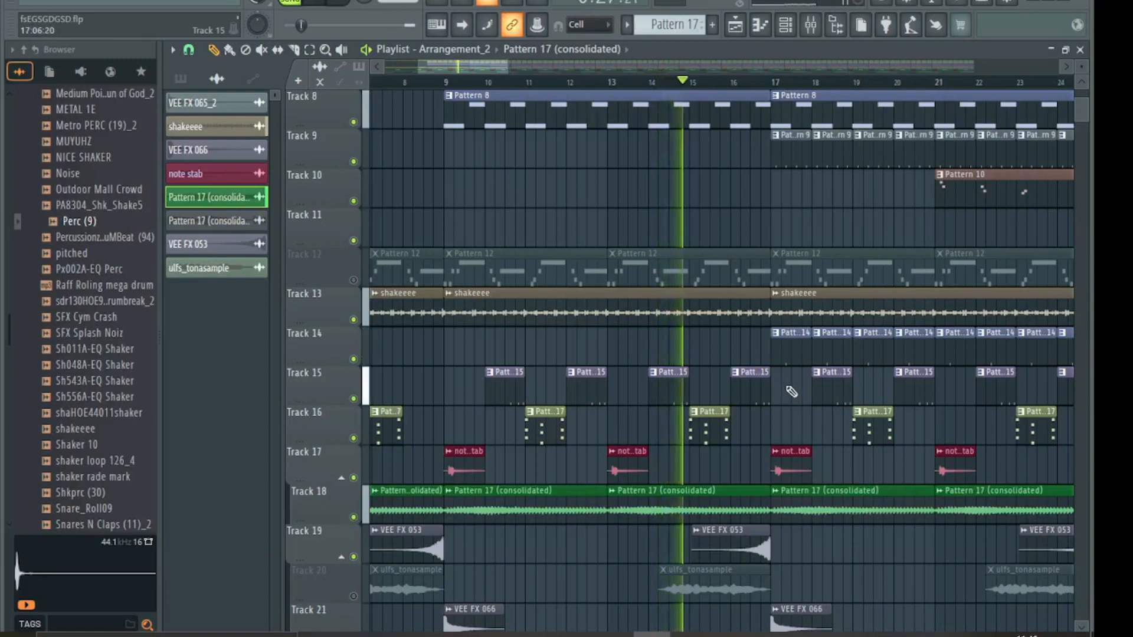
scroll(791, 391, up, 4)
scroll(791, 392, up, 3)
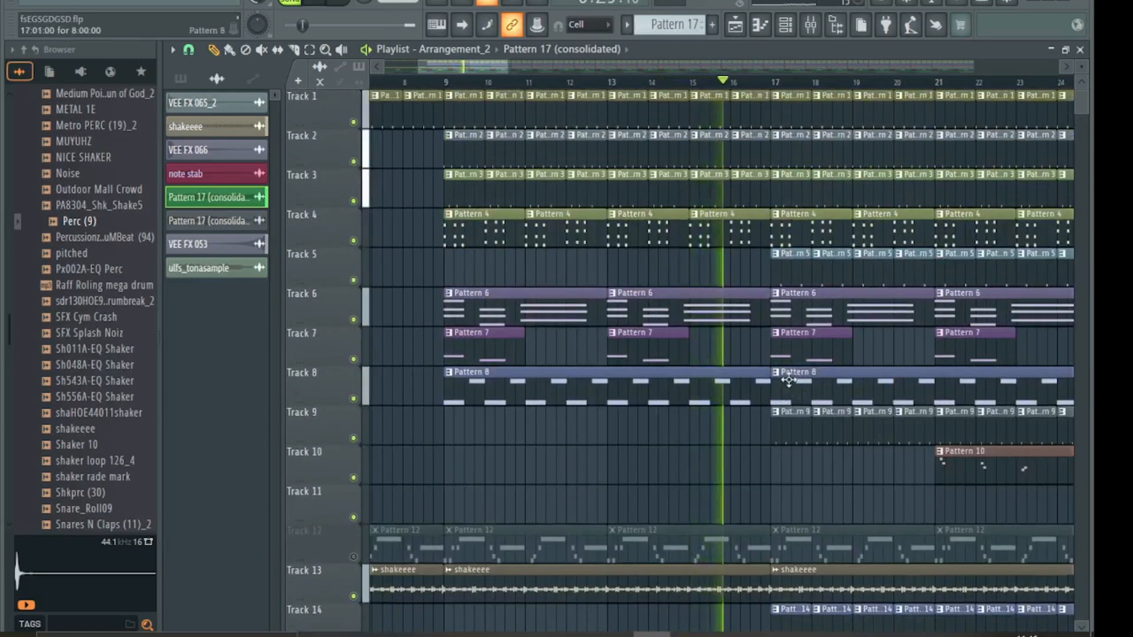
scroll(789, 384, down, 4)
scroll(843, 383, down, 3)
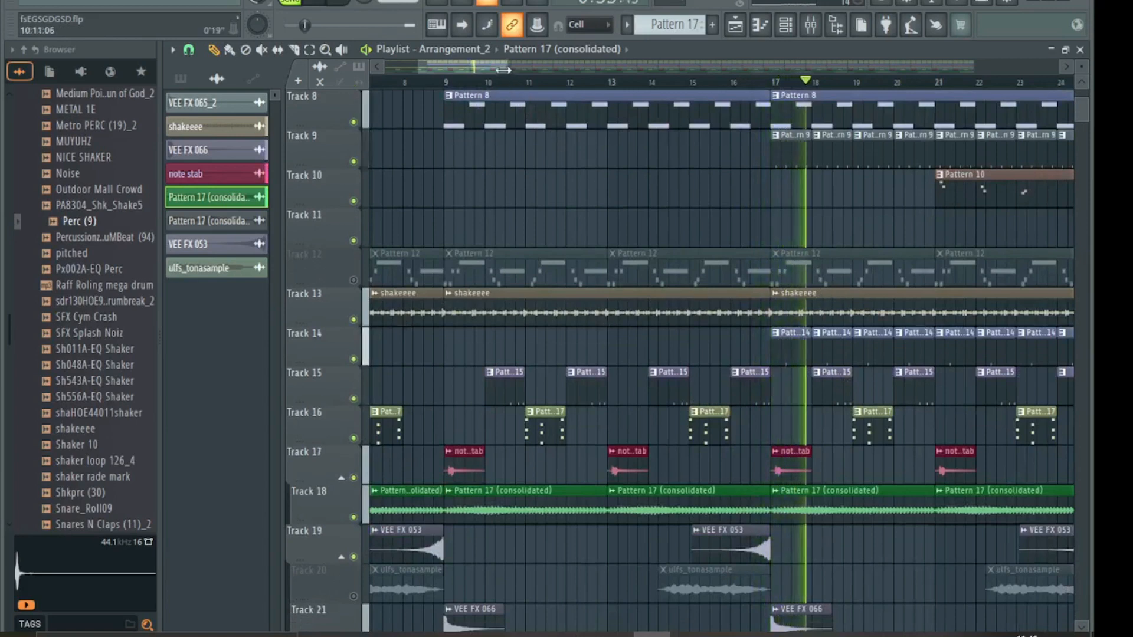
drag(510, 68, 629, 83)
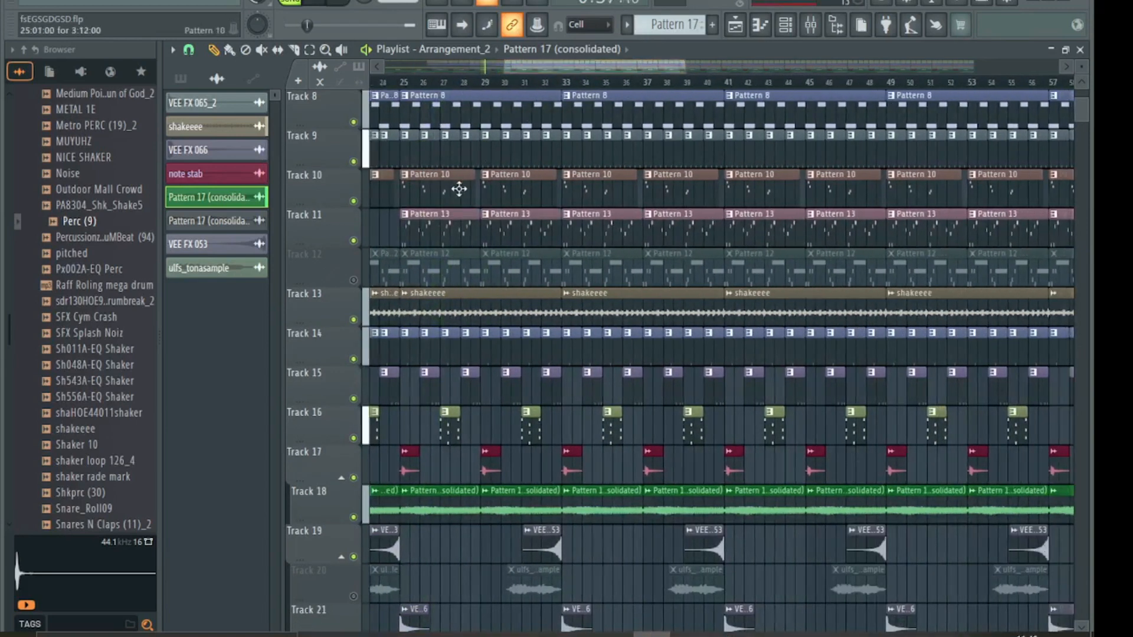
- Delete Track 11's Pattern 13 clips at bars 25 and 29, then show bars 21–57
scroll(439, 219, up, 5)
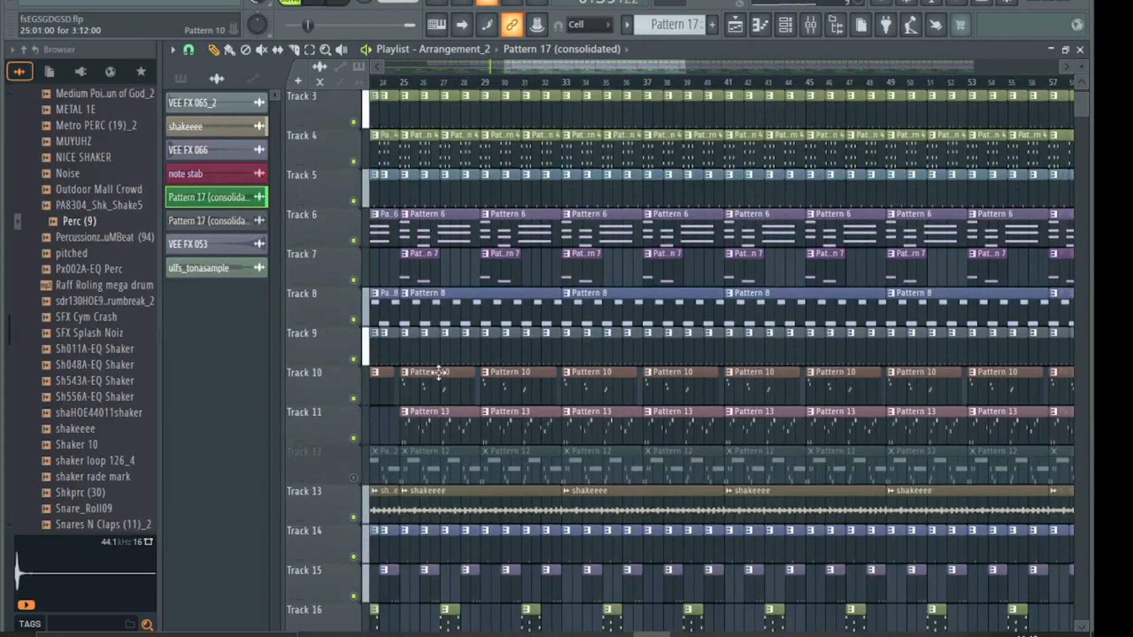
right_click(450, 433)
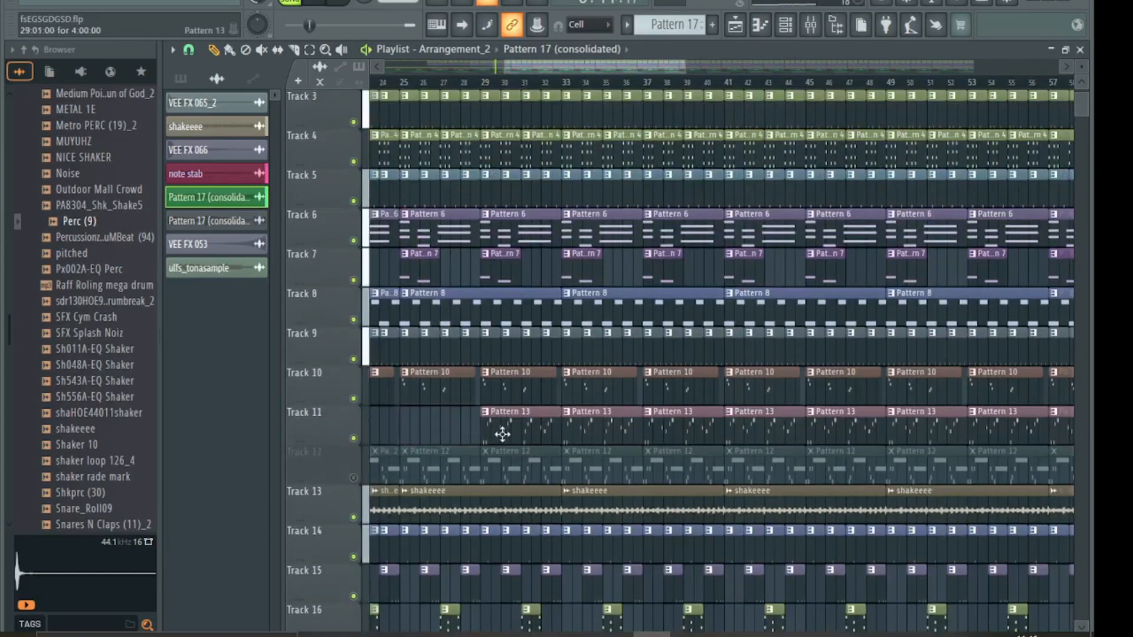
right_click(501, 432)
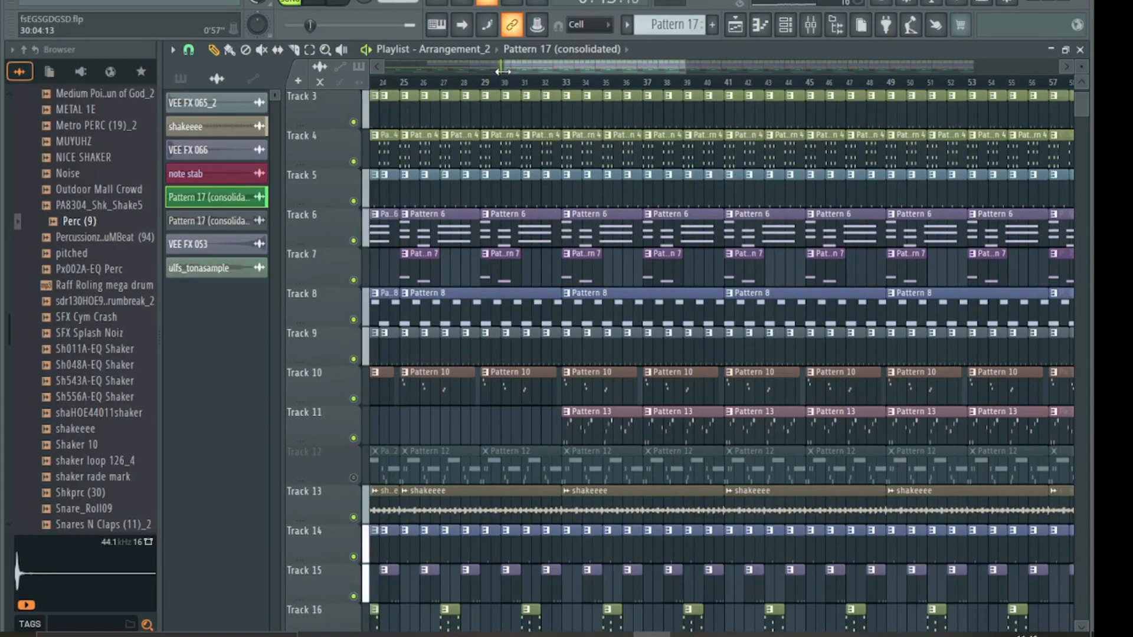
drag(504, 67, 483, 69)
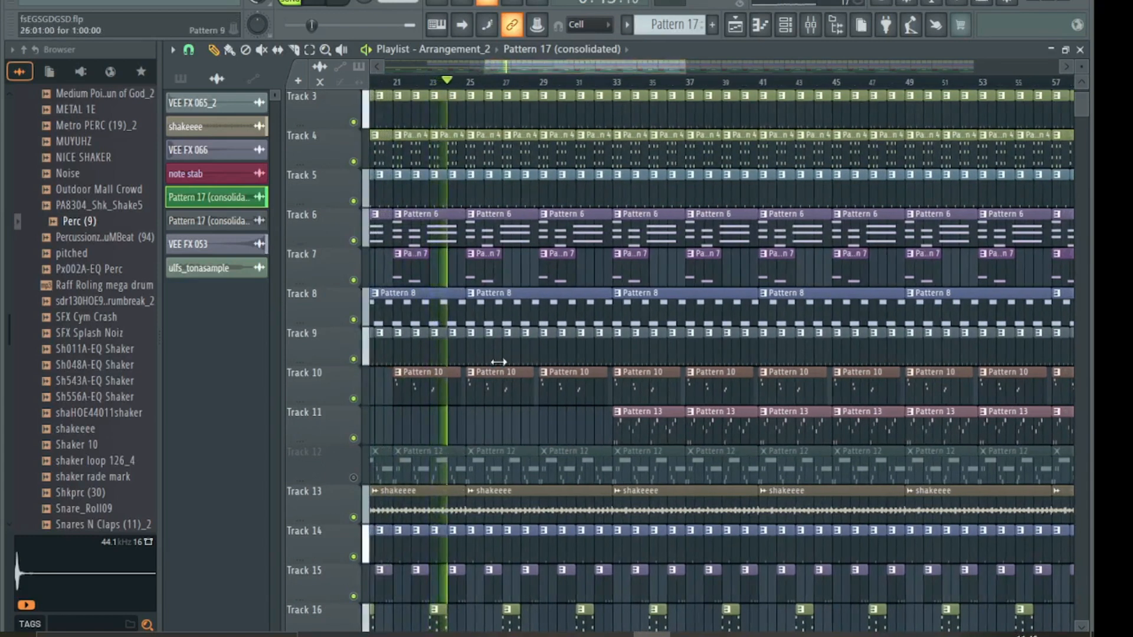
scroll(496, 363, down, 5)
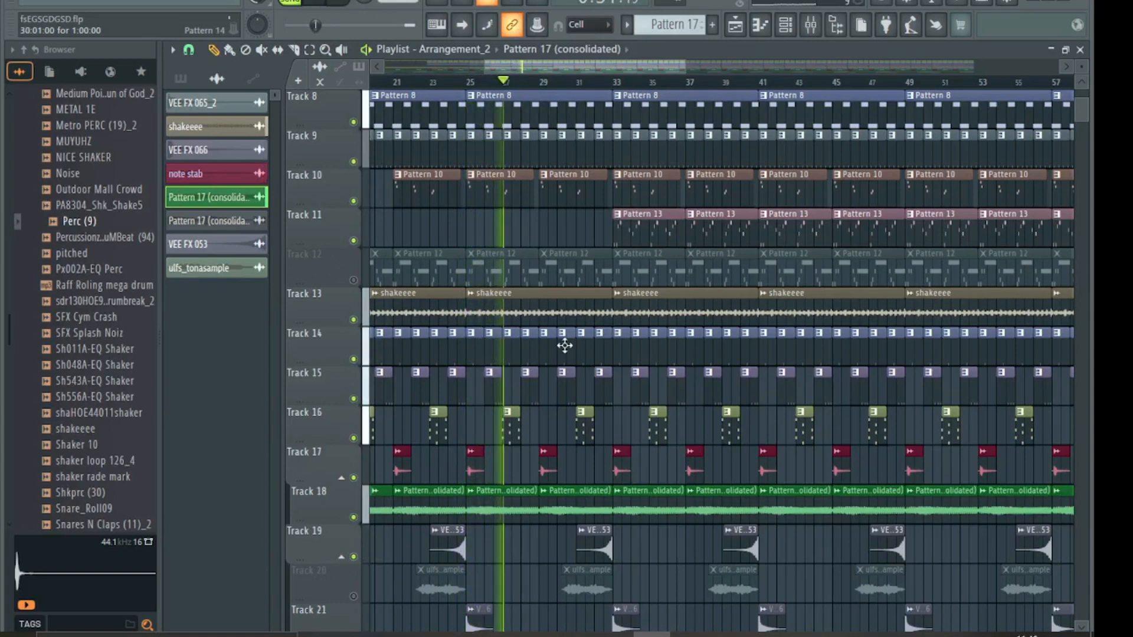
scroll(596, 338, up, 3)
scroll(596, 338, down, 5)
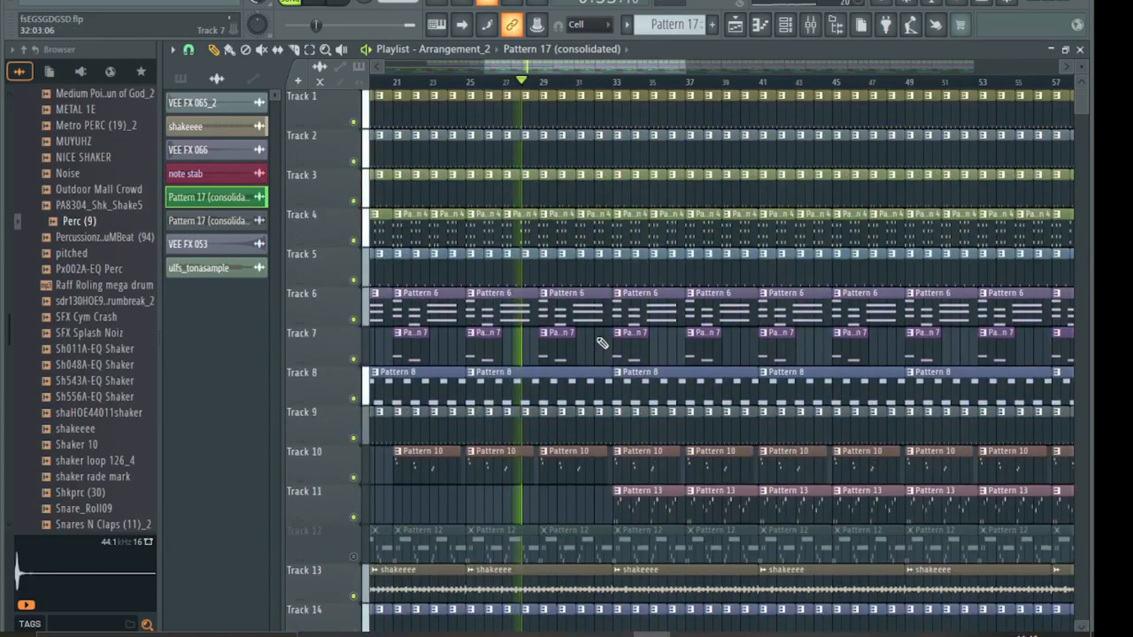
scroll(602, 343, up, 8)
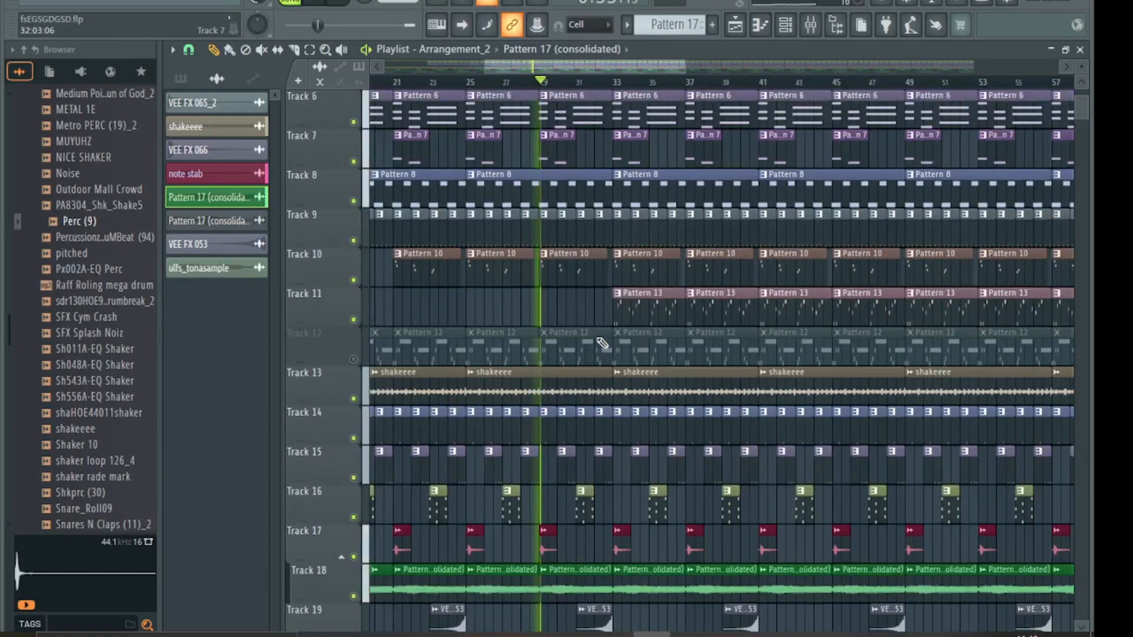
scroll(608, 327, up, 1)
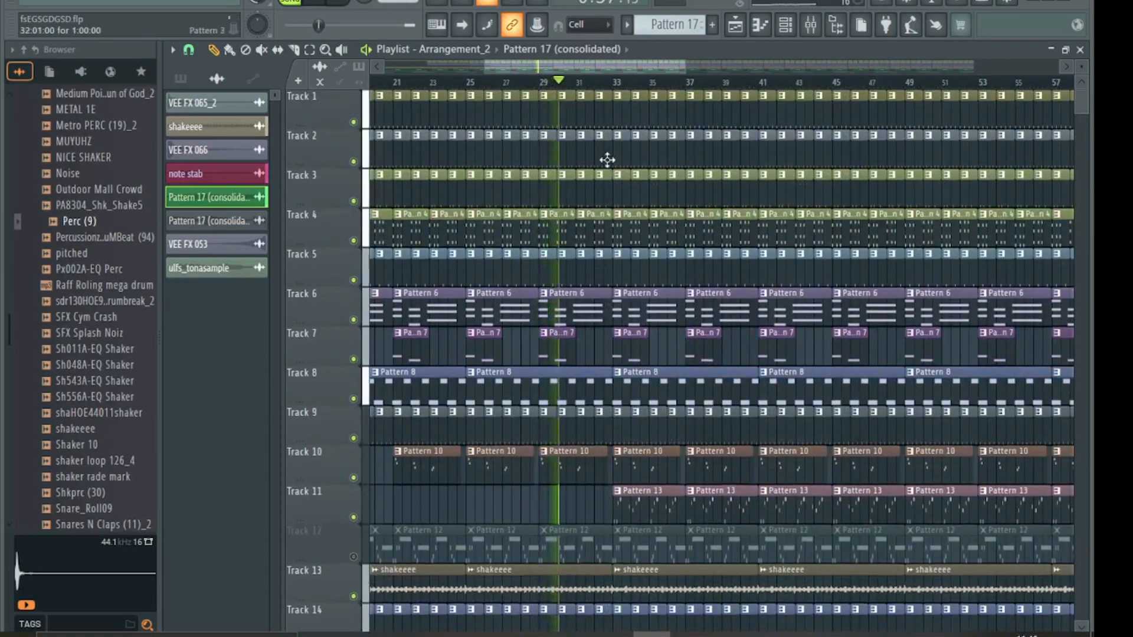
- Delete the Track 1 and Track 3 clips and erase Track 9's clips from bar 41 to 45
right_click(601, 96)
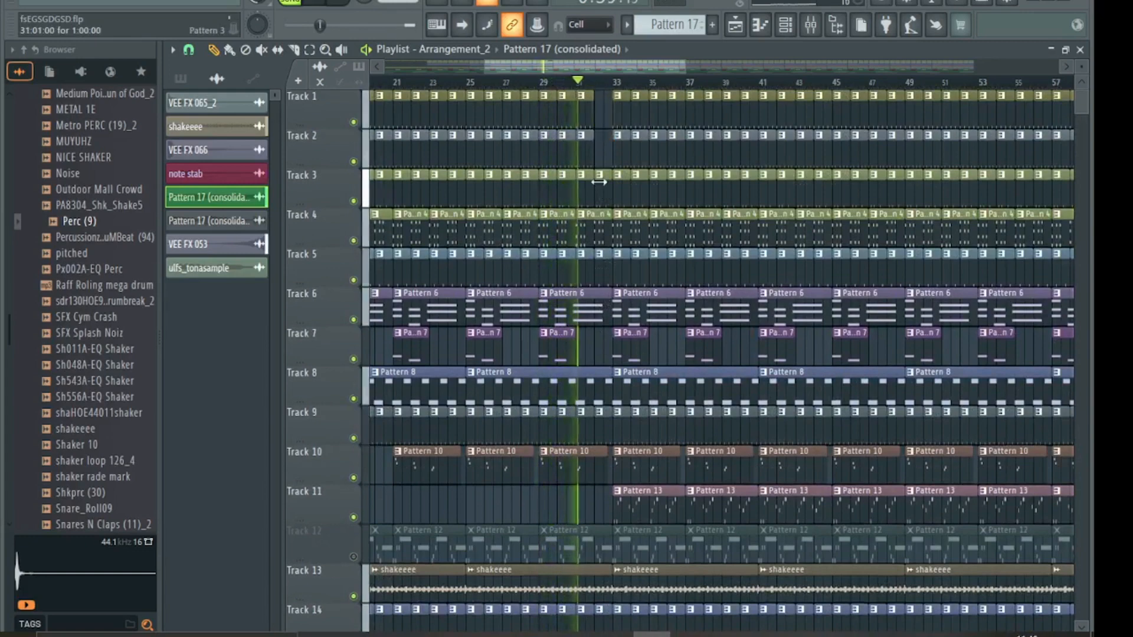
right_click(604, 188)
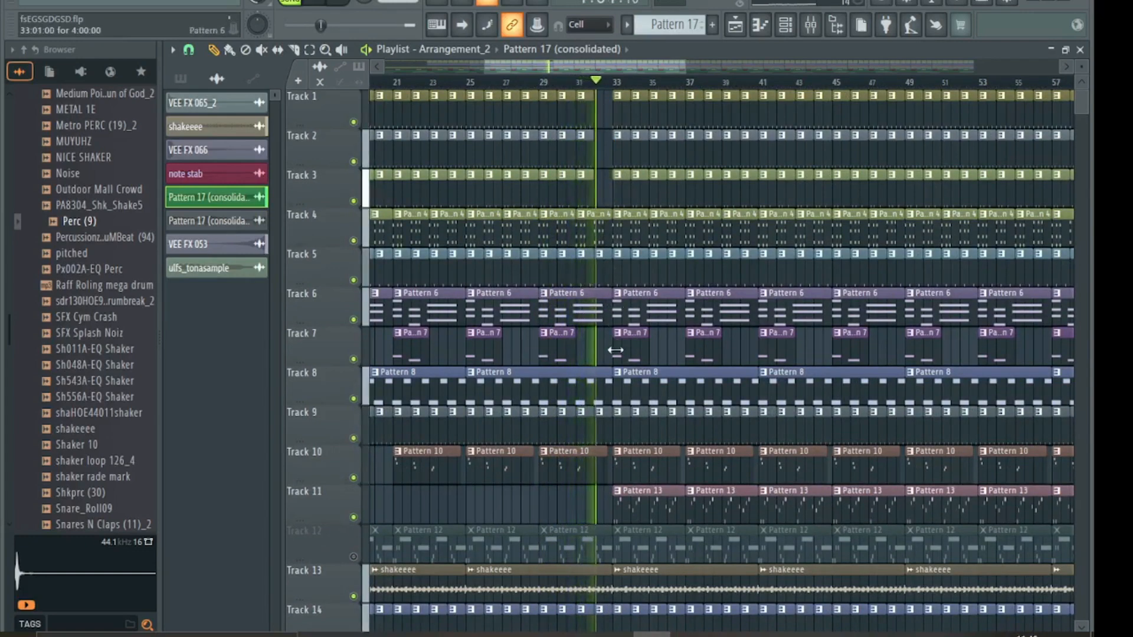
scroll(616, 351, down, 11)
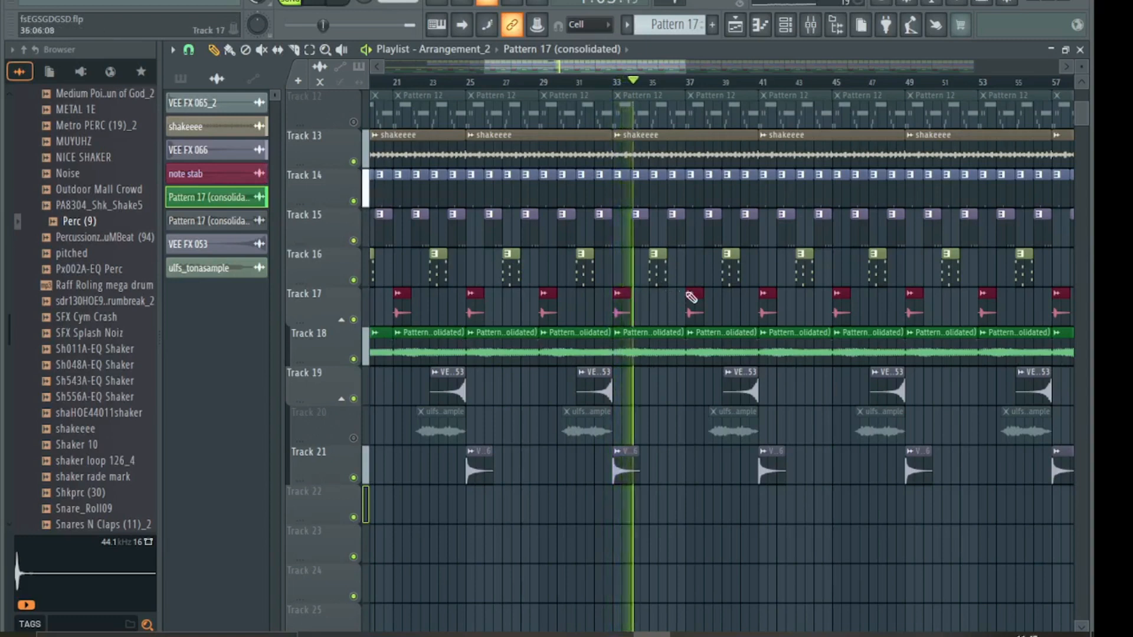
scroll(790, 307, up, 4)
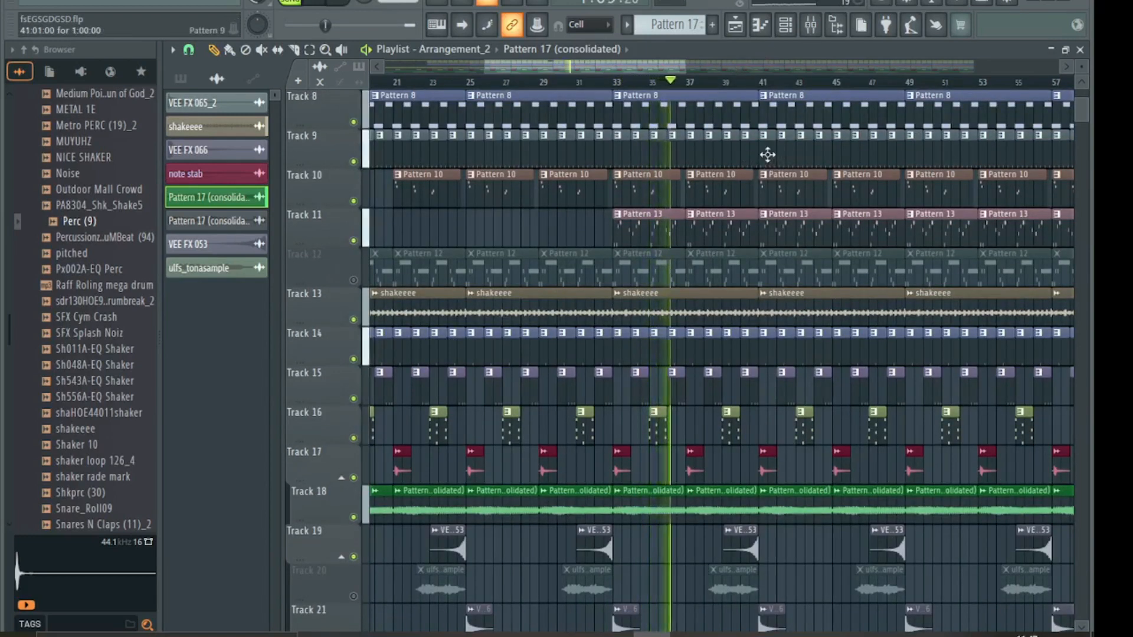
drag(767, 154, 830, 156)
scroll(831, 159, up, 4)
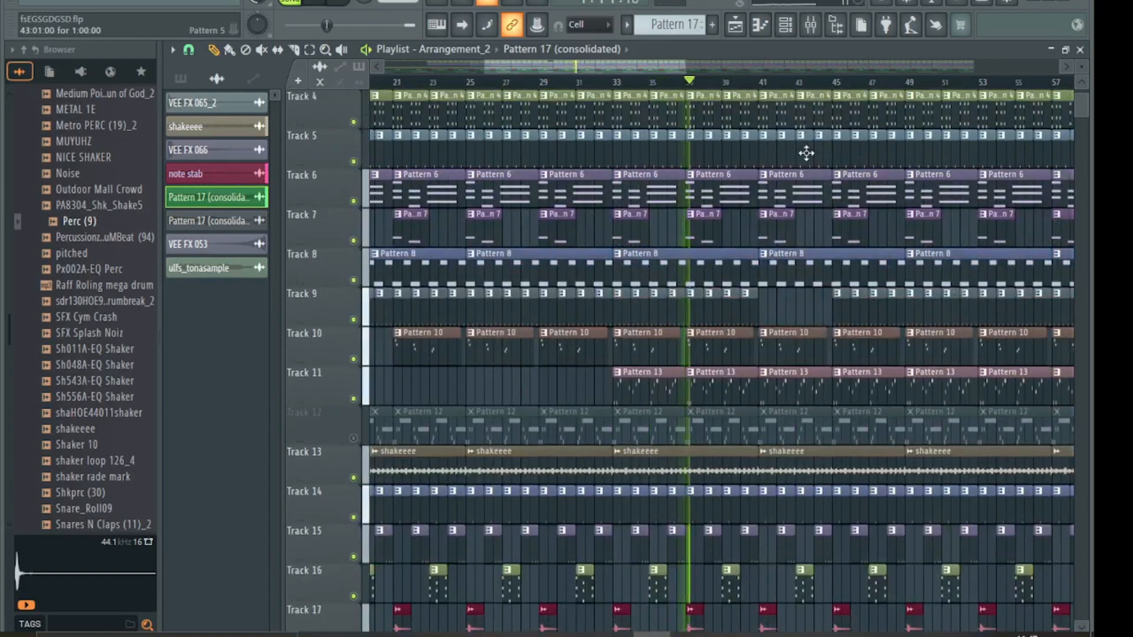
mouse_move(761, 152)
mouse_down()
mouse_move(826, 159)
mouse_move(770, 130)
mouse_move(808, 112)
mouse_move(843, 115)
mouse_move(767, 168)
mouse_move(805, 188)
mouse_move(846, 187)
mouse_up()
scroll(807, 146, up, 3)
scroll(838, 184, down, 5)
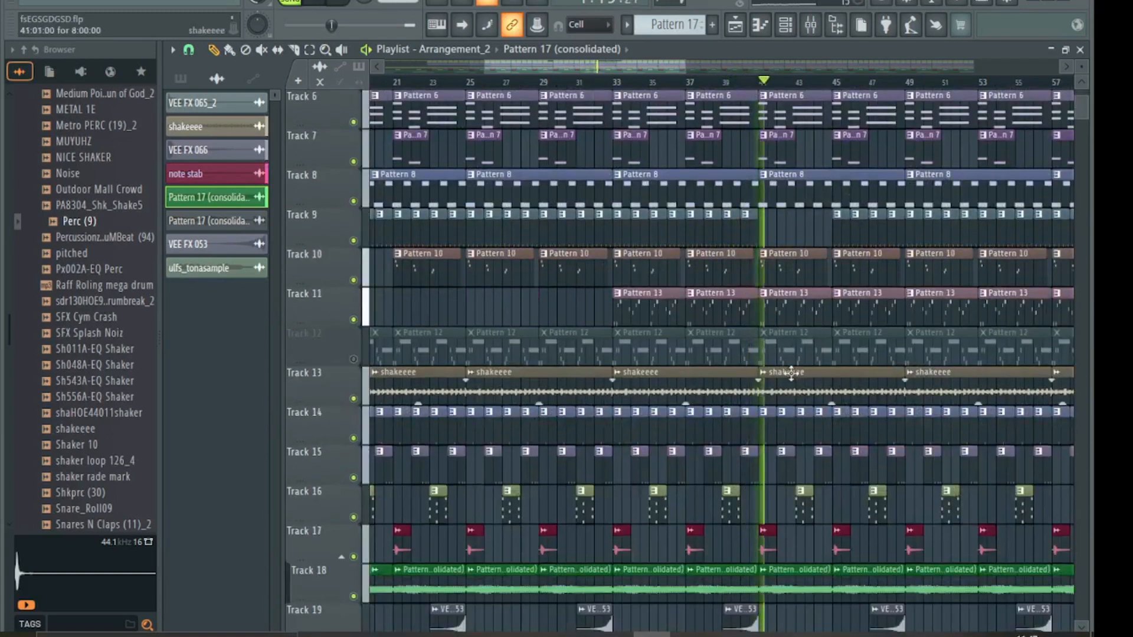
- Erase Track 14's clips from bar 41 to 45 and Track 9's from bar 45 to 49
right_click(775, 440)
drag(778, 440, 903, 413)
mouse_move(841, 236)
mouse_down()
mouse_move(898, 246)
mouse_move(897, 233)
mouse_up()
scroll(897, 233, up, 5)
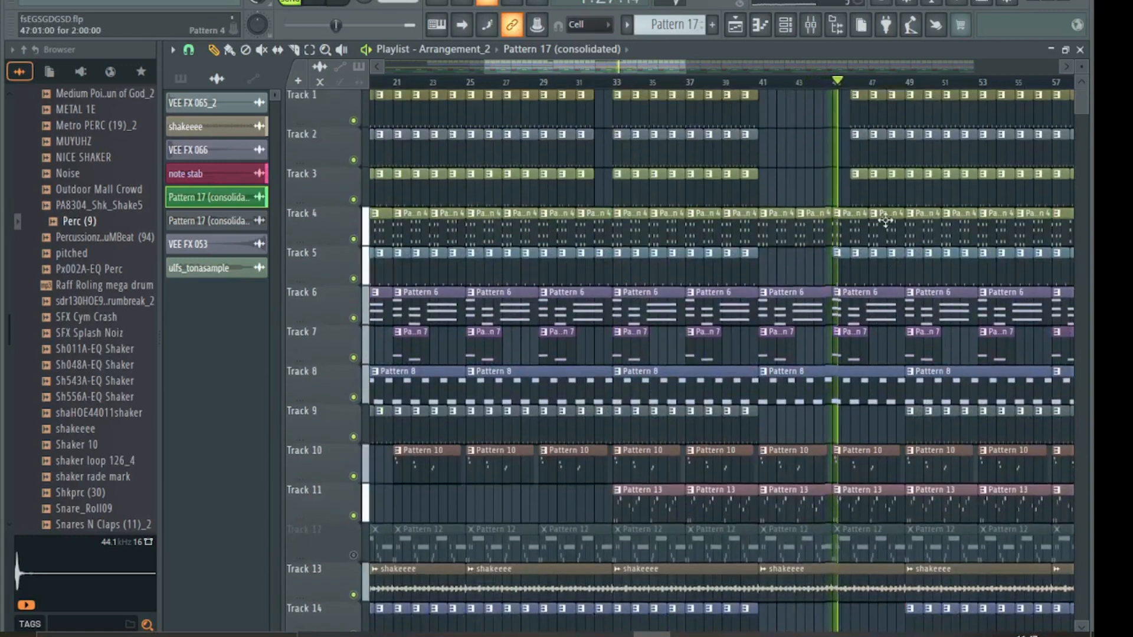
- Erase the clips around bar 48 on Tracks 2, 3 and neighbouring tracks
drag(855, 101, 903, 112)
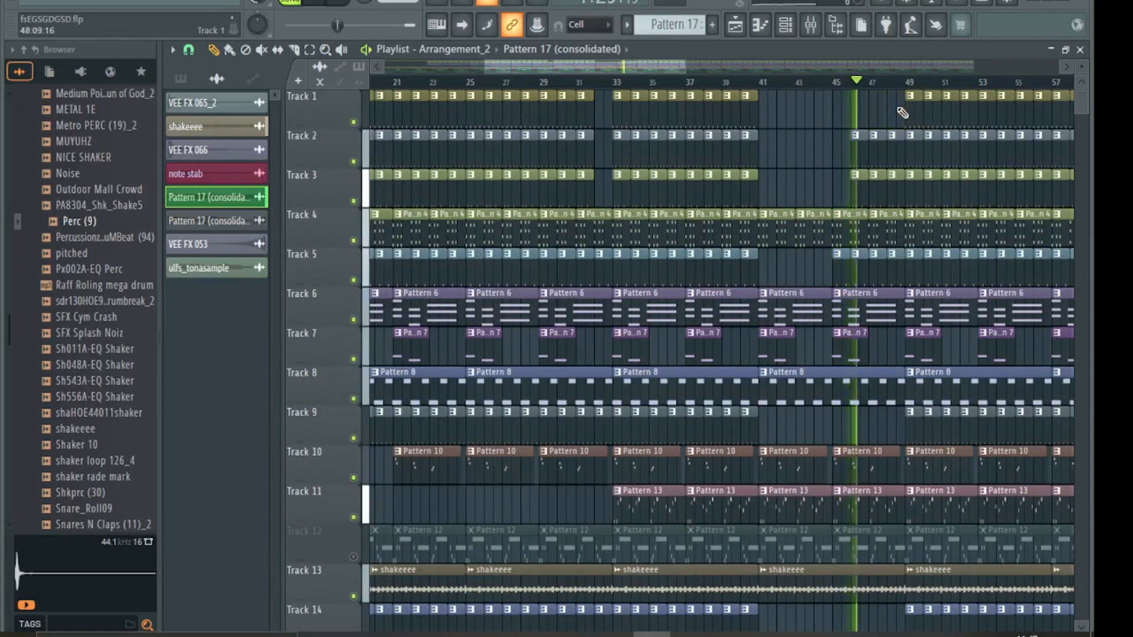
click(897, 146)
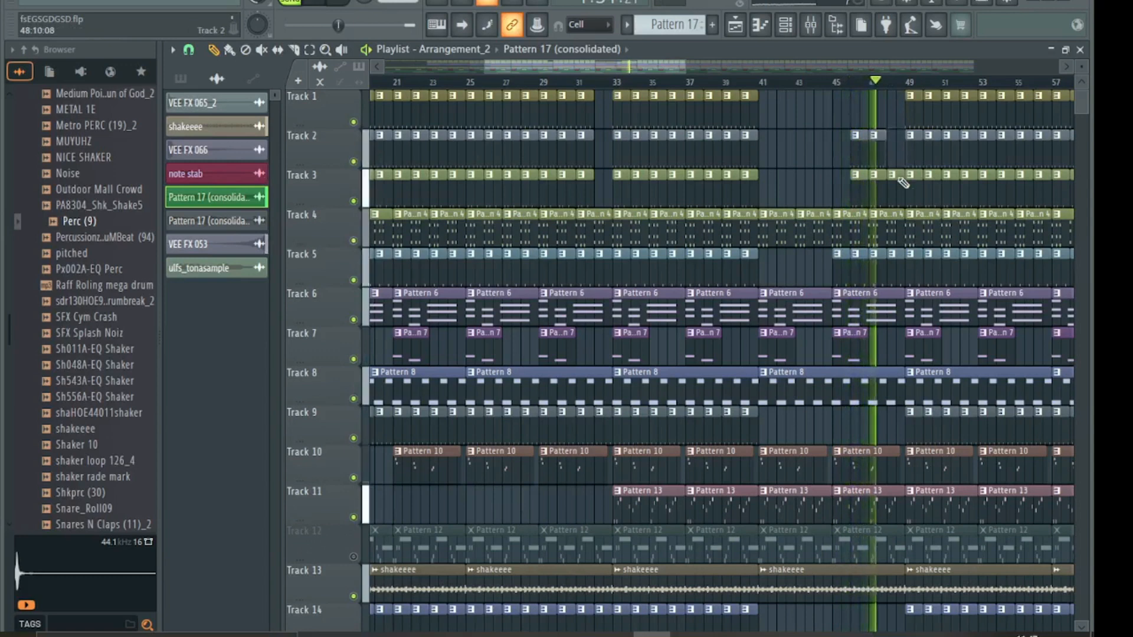
click(897, 185)
click(897, 261)
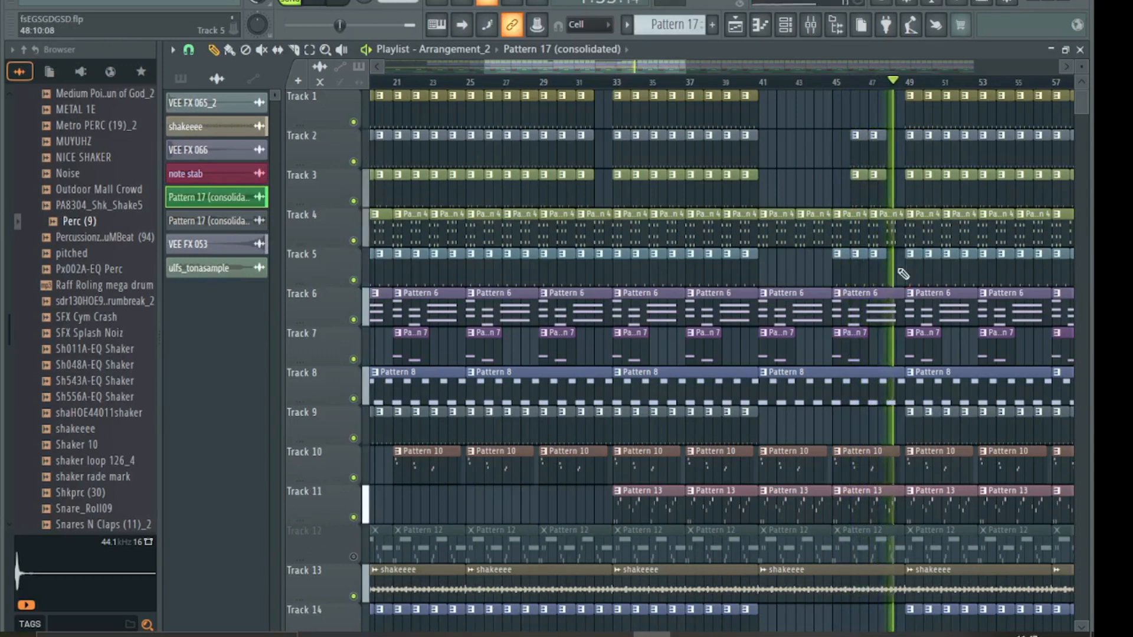
scroll(902, 272, down, 4)
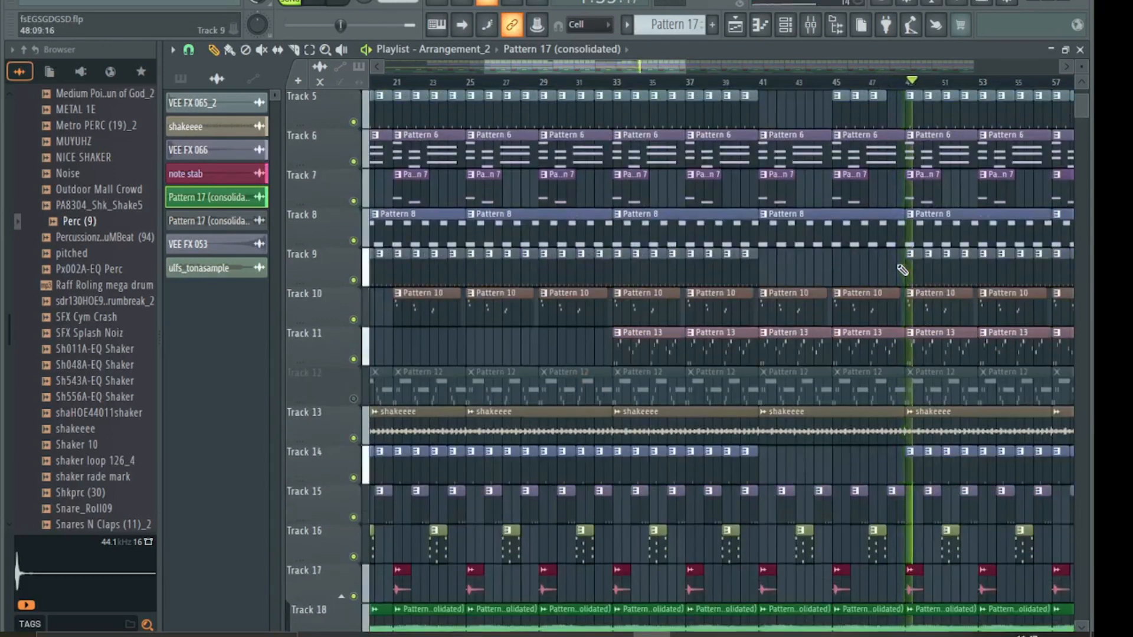
scroll(903, 269, down, 2)
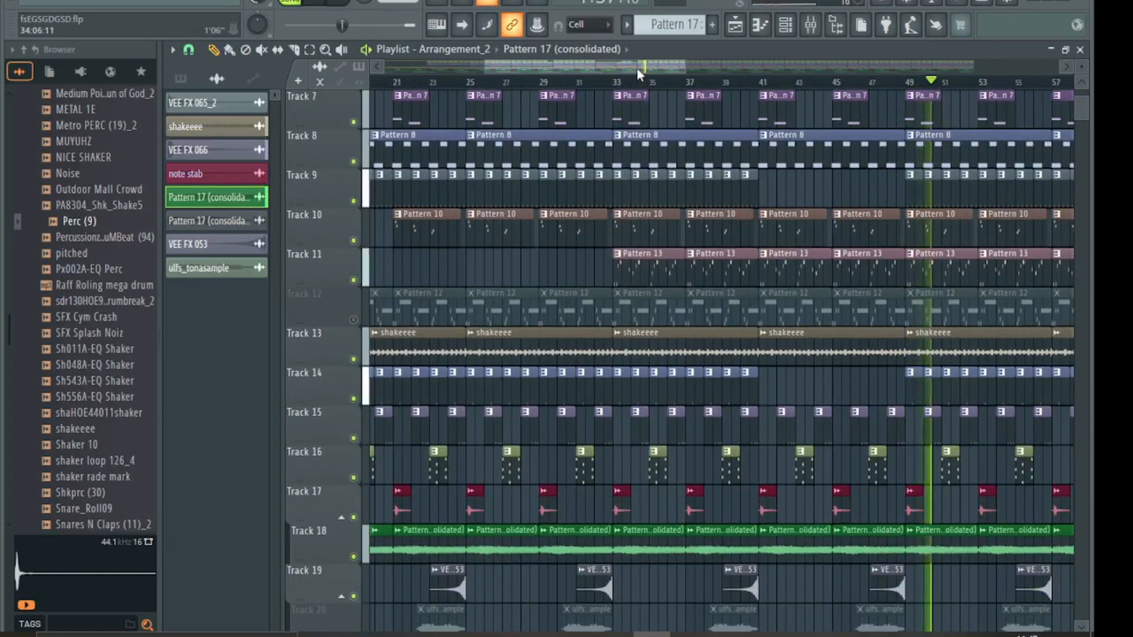
- Zoom out, pan to bar 65, and erase Track 9's clips from bar 65 to 72
drag(636, 68, 786, 64)
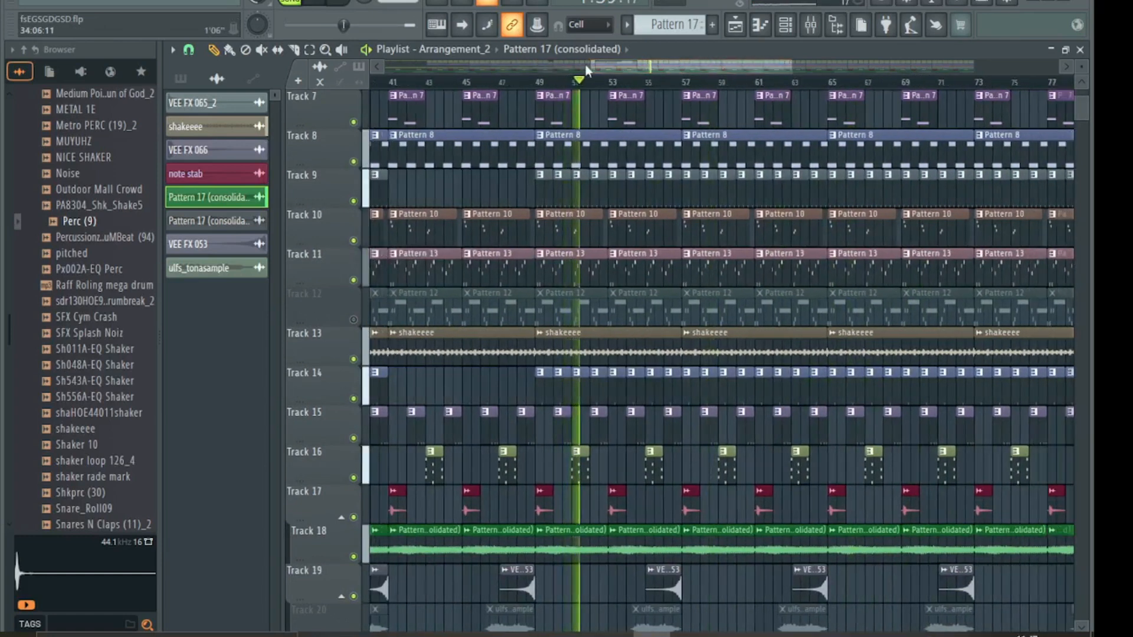
mouse_move(589, 65)
mouse_down()
mouse_move(559, 70)
mouse_move(598, 69)
mouse_up()
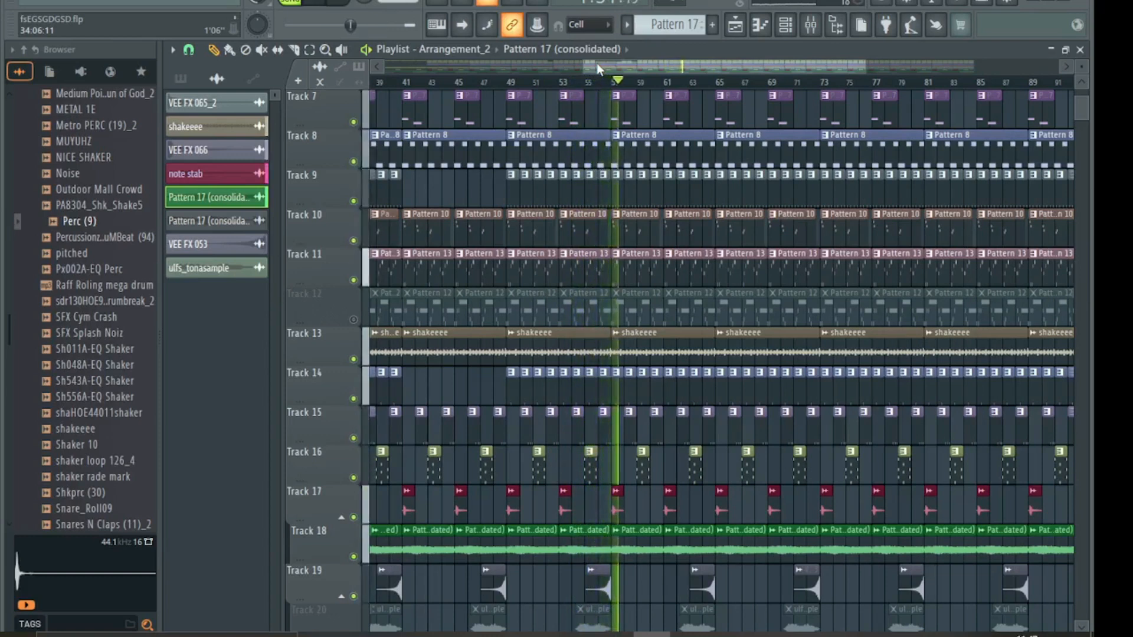
drag(596, 63, 643, 72)
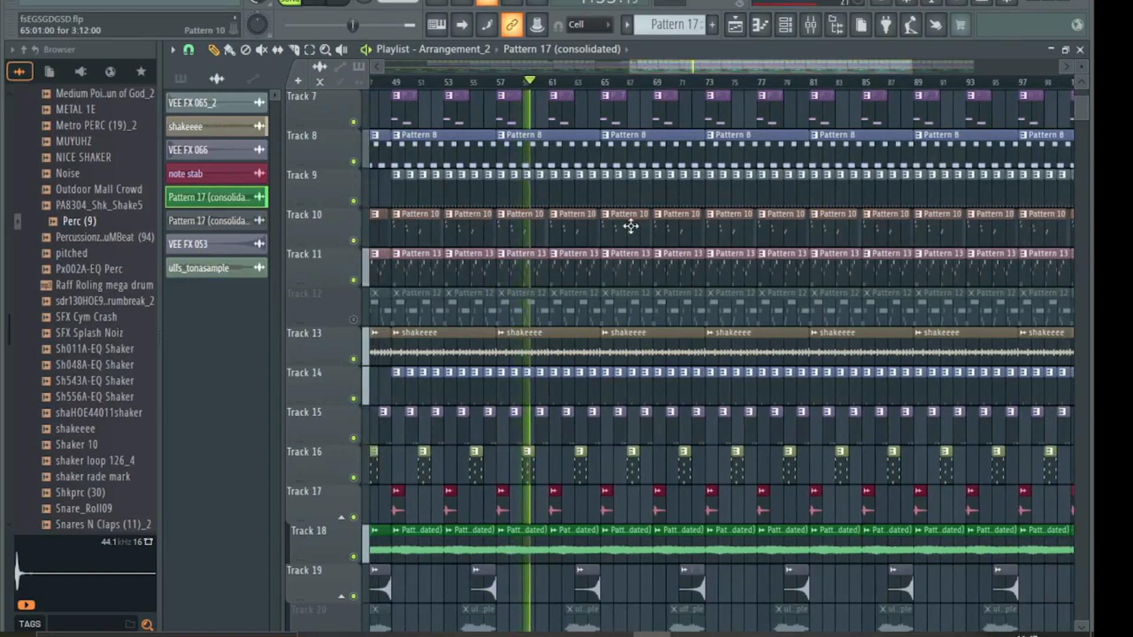
drag(609, 195, 698, 195)
scroll(698, 189, up, 2)
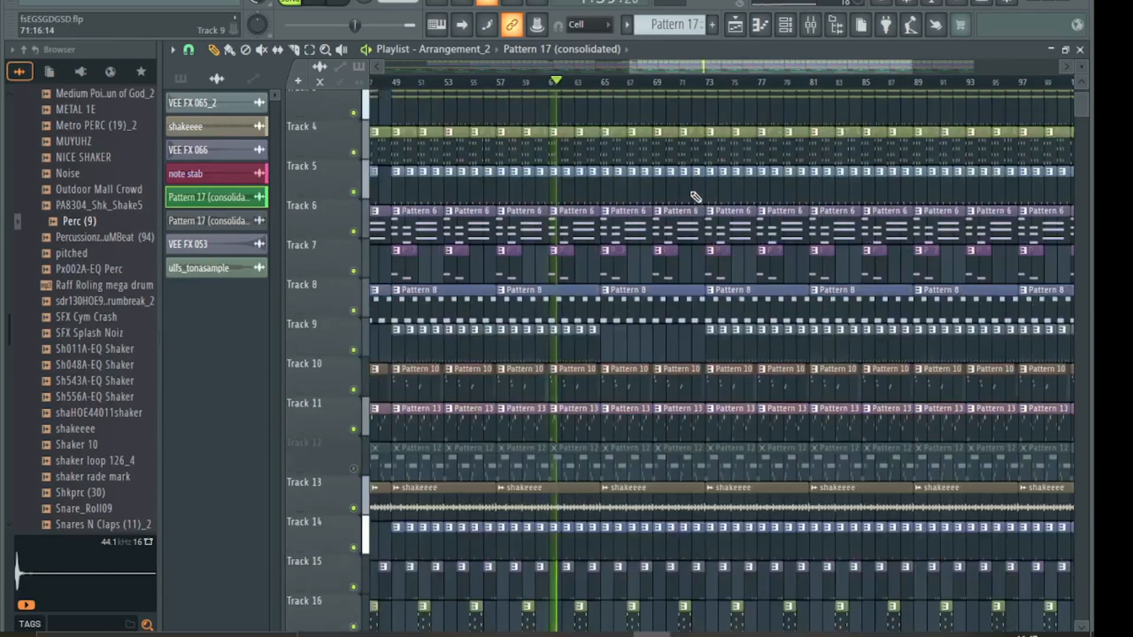
- Erase Track 1 and Track 2 clips across bars 65–72 and jump playback to about bar 58
mouse_move(610, 140)
mouse_down()
mouse_move(620, 115)
mouse_move(694, 115)
mouse_up()
scroll(684, 116, up, 1)
scroll(683, 118, up, 1)
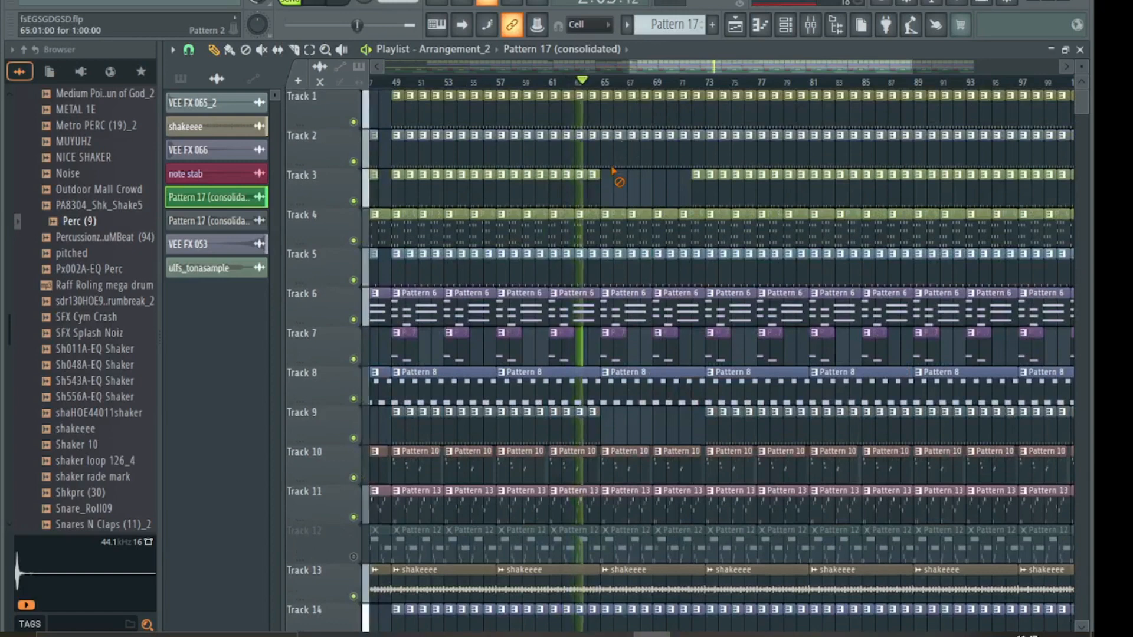
mouse_move(612, 126)
mouse_down()
mouse_move(696, 118)
mouse_move(615, 158)
mouse_up()
scroll(623, 158, down, 8)
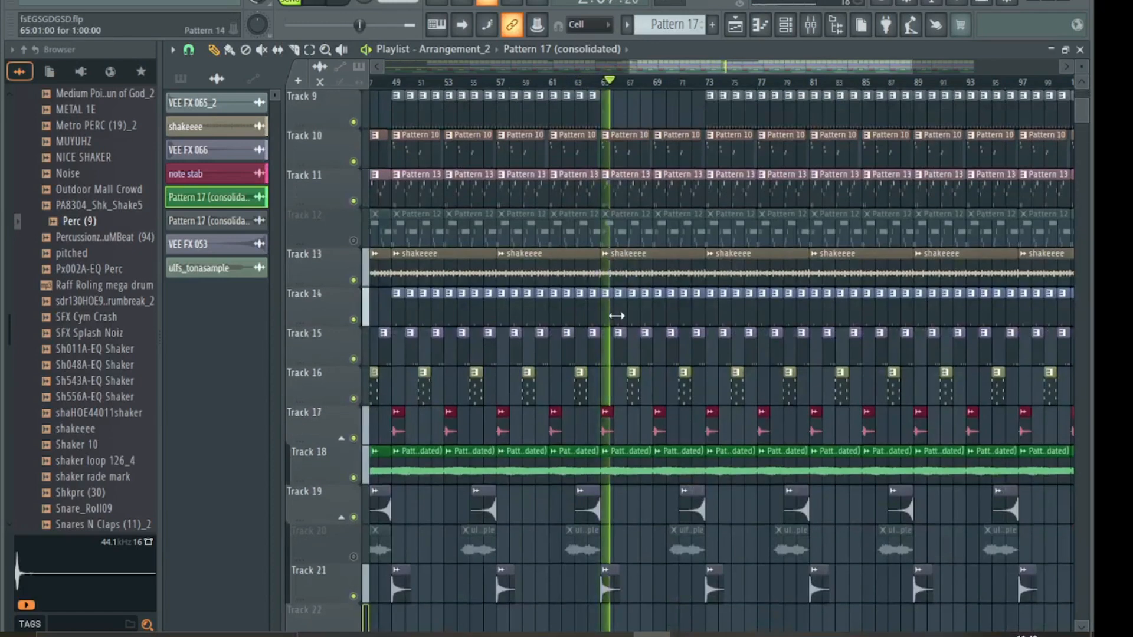
mouse_move(611, 315)
mouse_down()
mouse_move(798, 314)
mouse_move(644, 277)
mouse_up()
scroll(643, 277, up, 4)
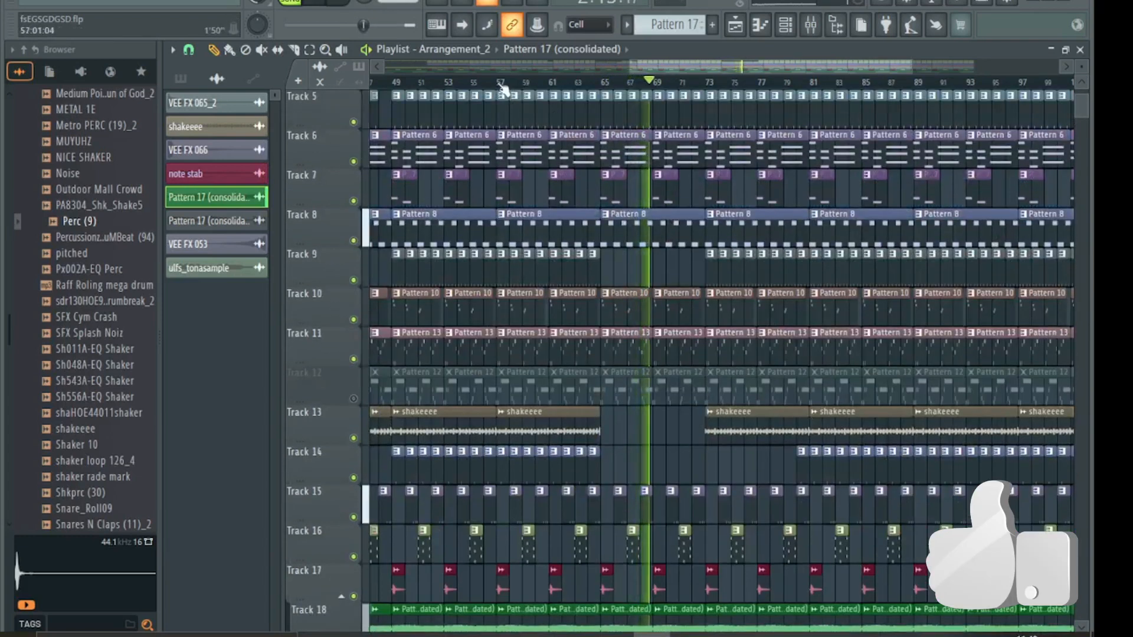
click(511, 84)
- Erase Track 5's bars 65–71, Track 14's bar-82 clip and Track 9's bars 73–81
scroll(642, 239, up, 4)
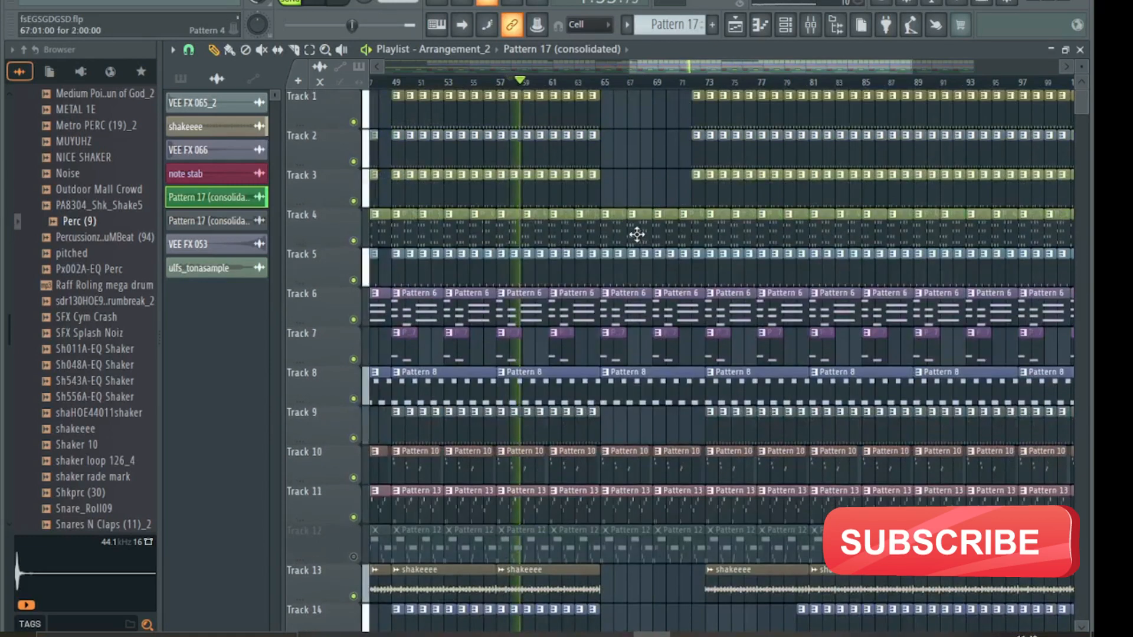
drag(621, 276, 799, 273)
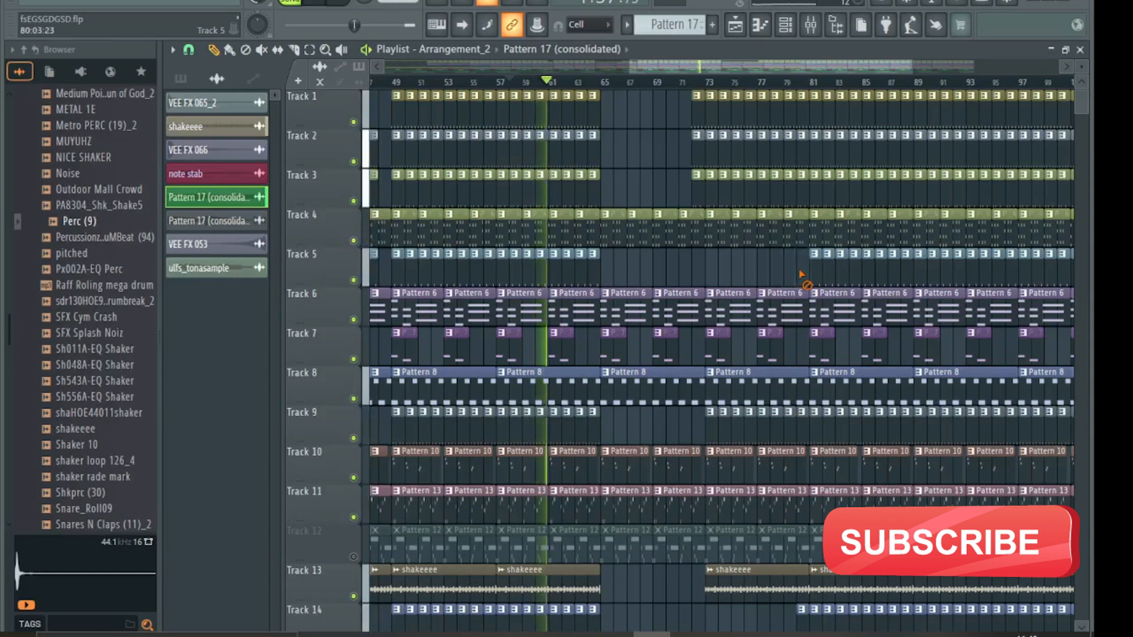
scroll(779, 439, down, 4)
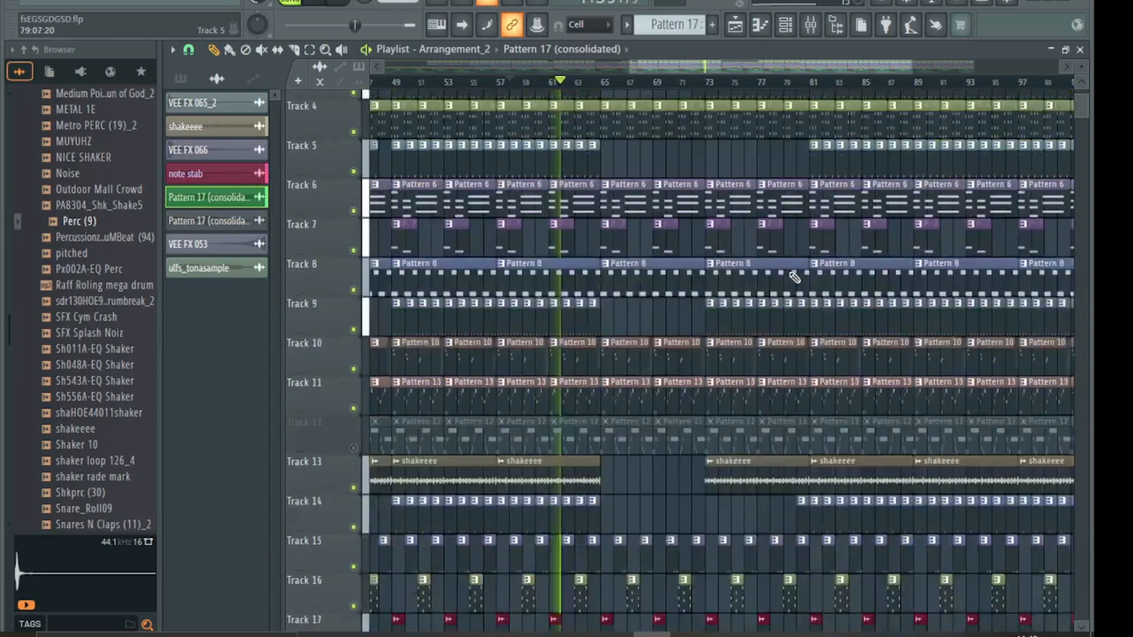
right_click(801, 465)
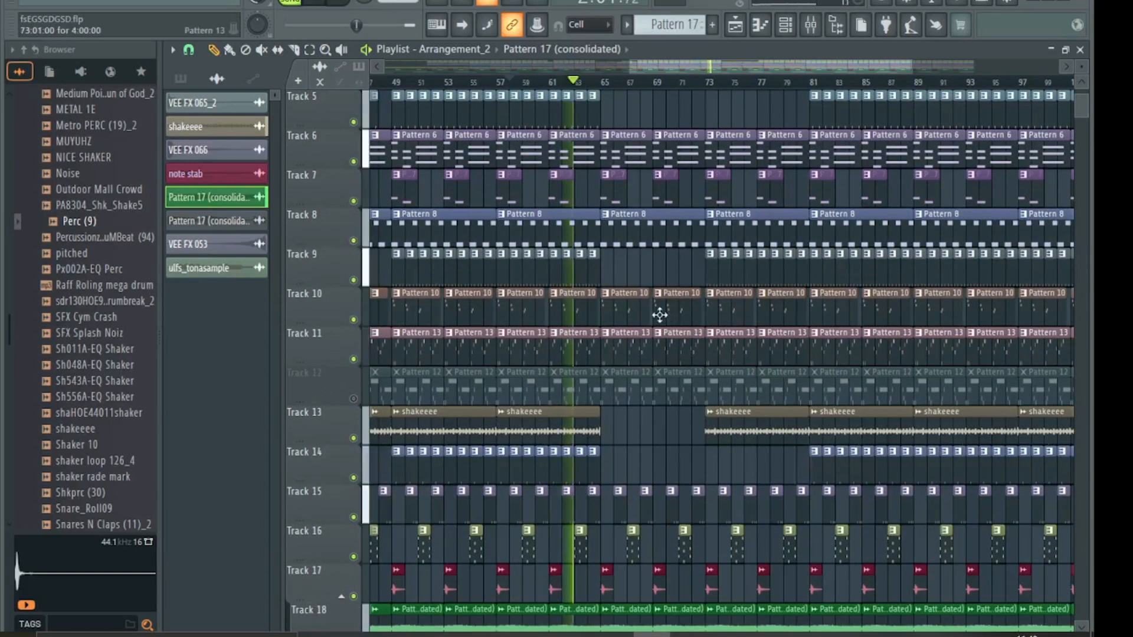
drag(702, 267, 811, 265)
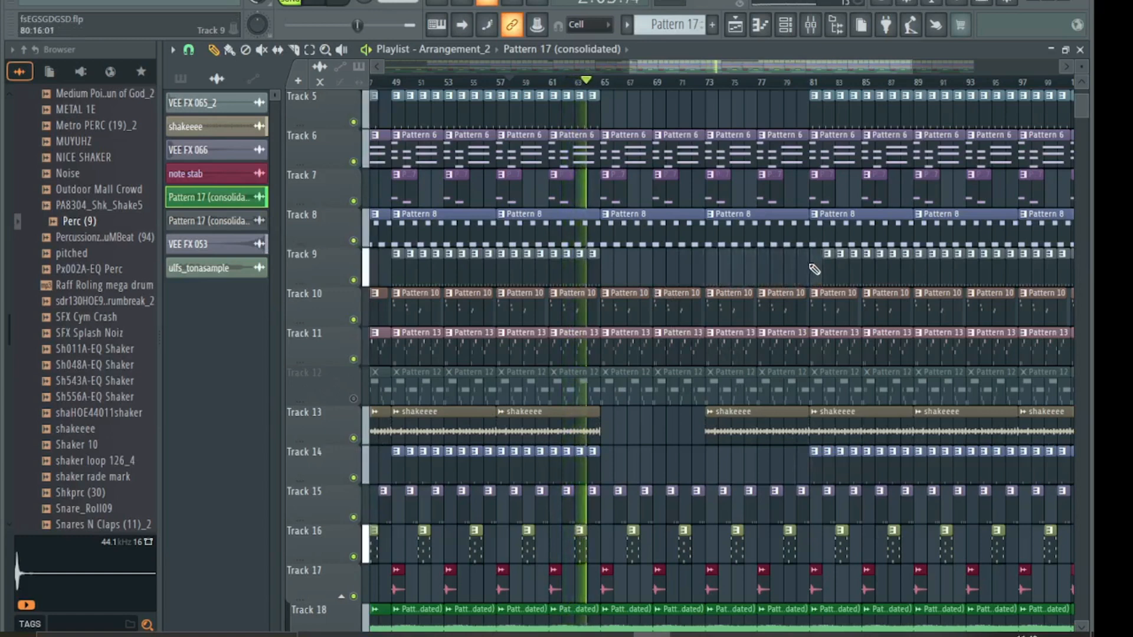
scroll(672, 238, up, 4)
scroll(671, 239, down, 4)
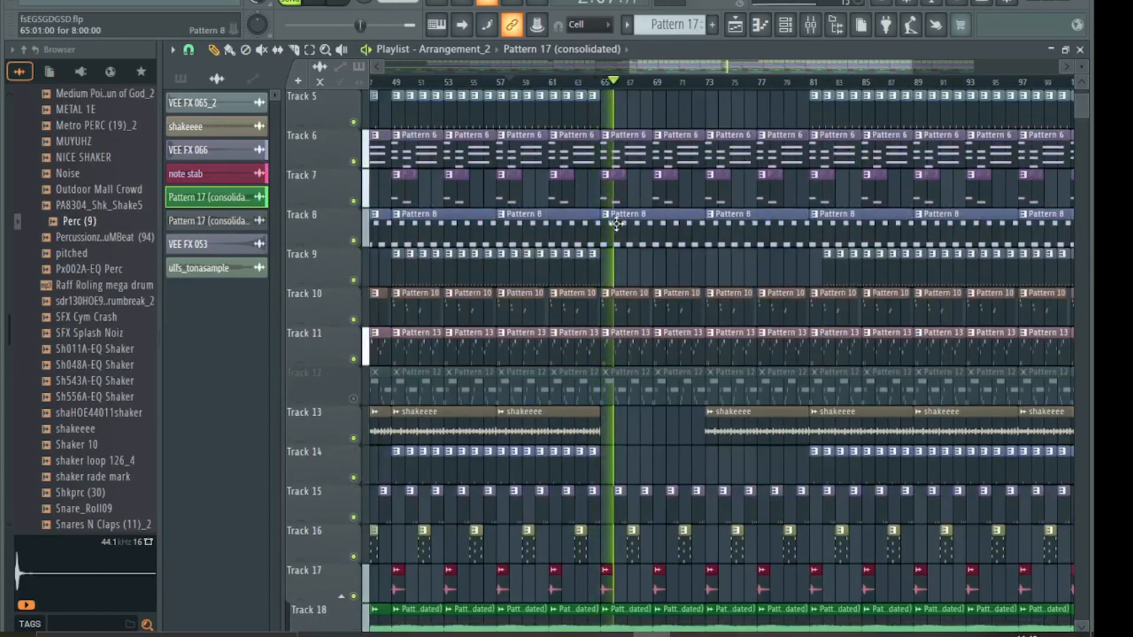
scroll(625, 313, down, 3)
- Erase Track 15's clips in bars 66–72, Track 16's at bars 67 and 71, and Tracks 3–4 around bar 71
drag(610, 396, 707, 398)
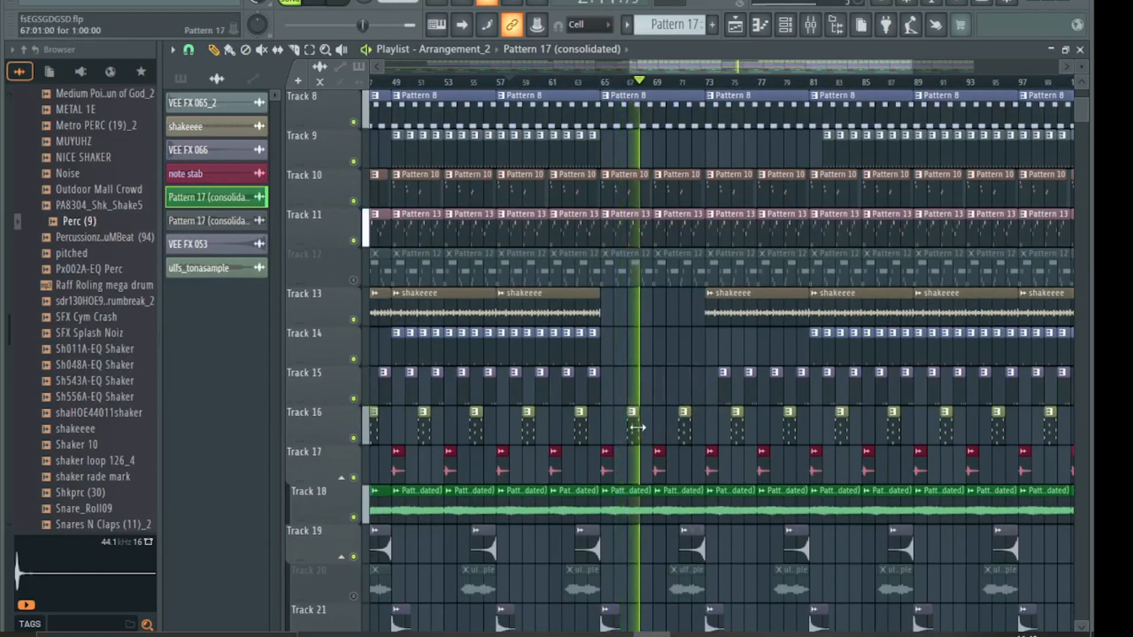
drag(637, 429, 689, 437)
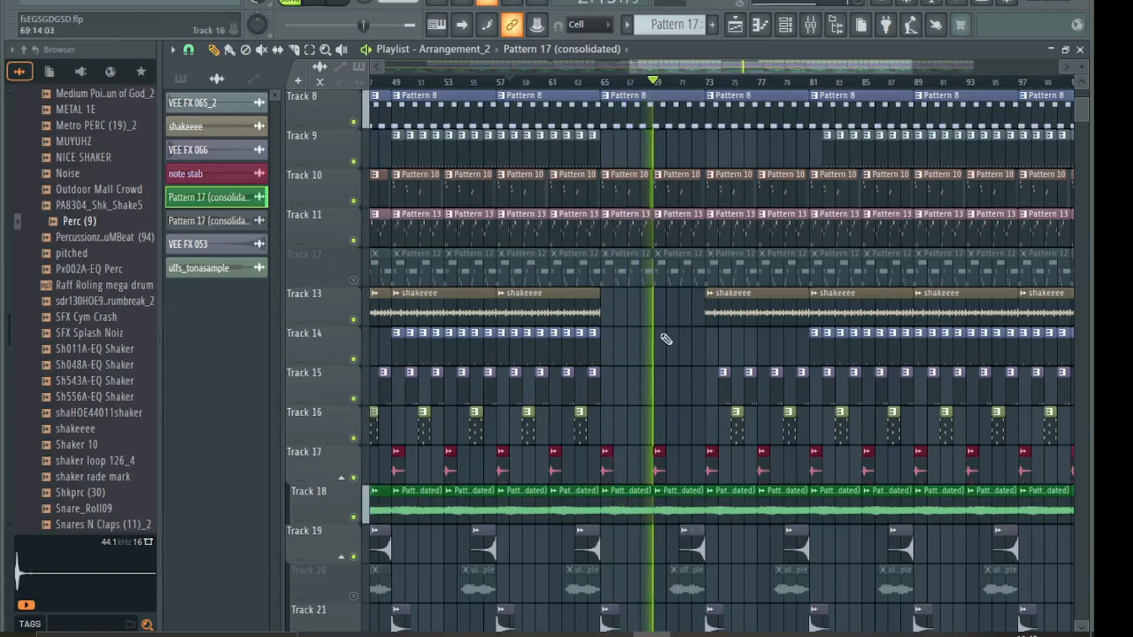
scroll(675, 263, up, 4)
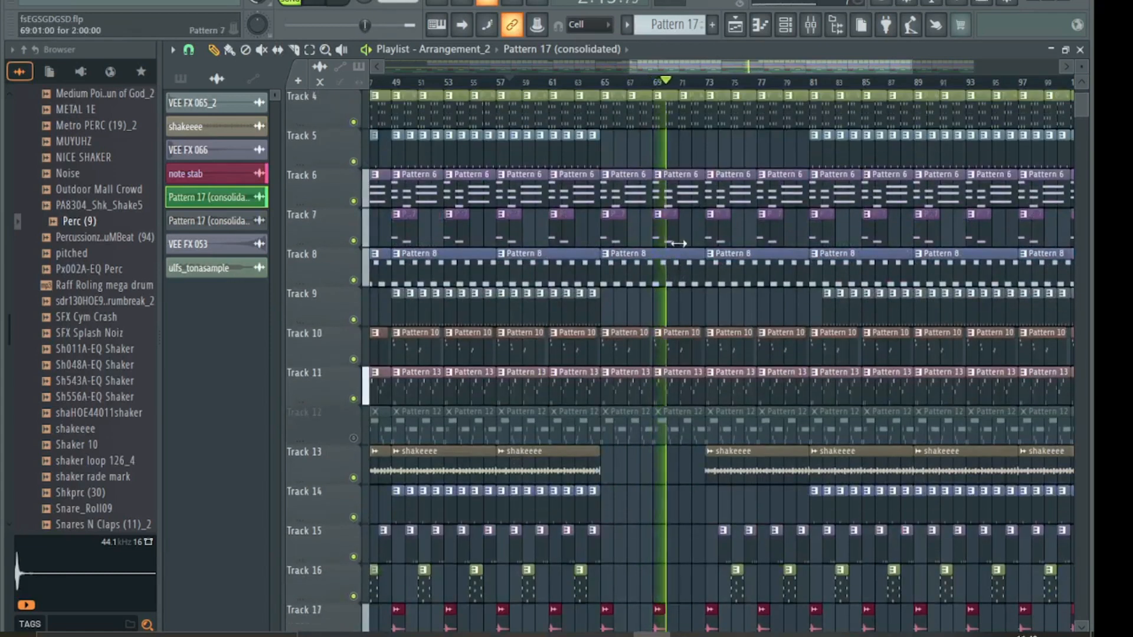
scroll(676, 177, up, 1)
mouse_move(694, 145)
mouse_down()
mouse_move(699, 127)
mouse_move(748, 127)
mouse_up()
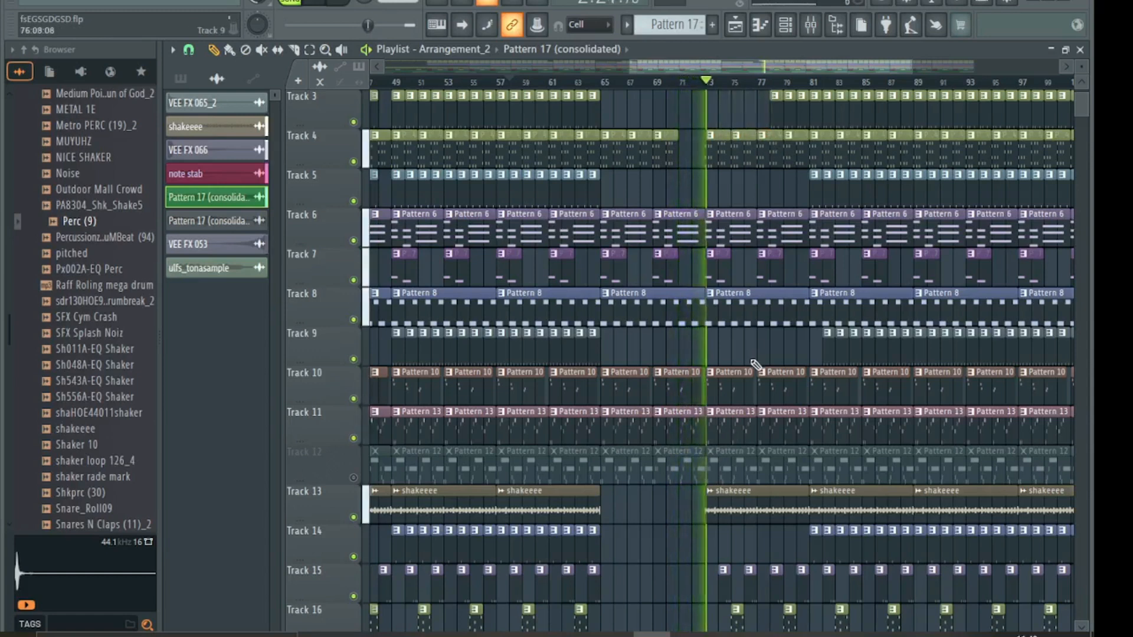
- Delete Track 3's clips near bars 78–80 and the Track 1 and 2 clips near bar 79
scroll(755, 365, down, 3)
scroll(755, 365, up, 5)
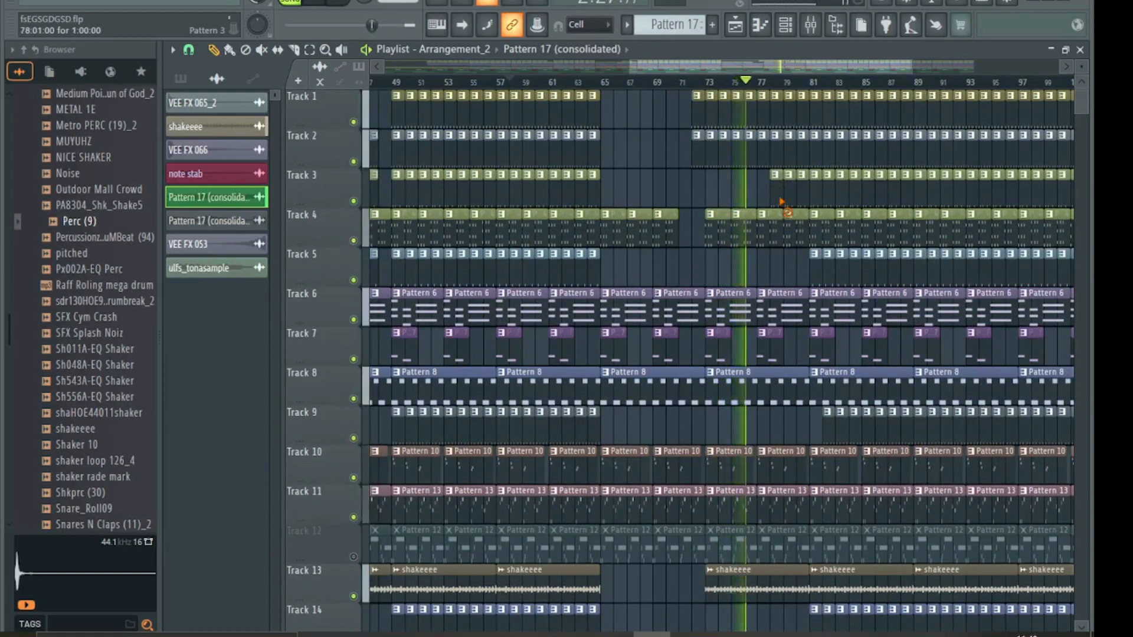
right_click(780, 202)
right_click(791, 200)
right_click(802, 199)
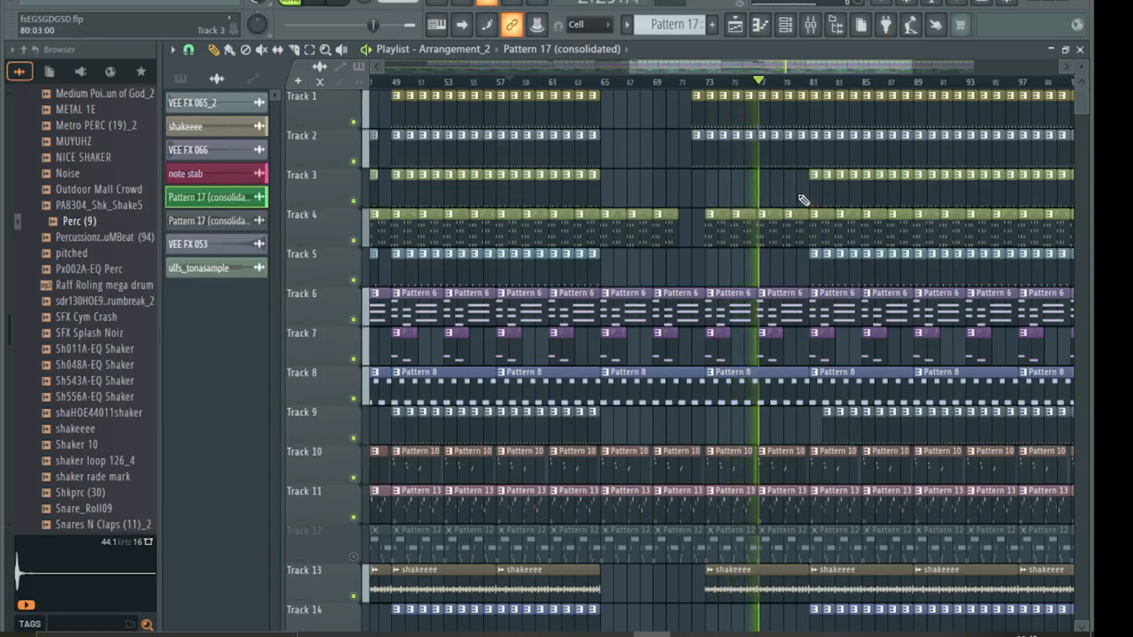
scroll(804, 199, down, 3)
scroll(804, 192, up, 3)
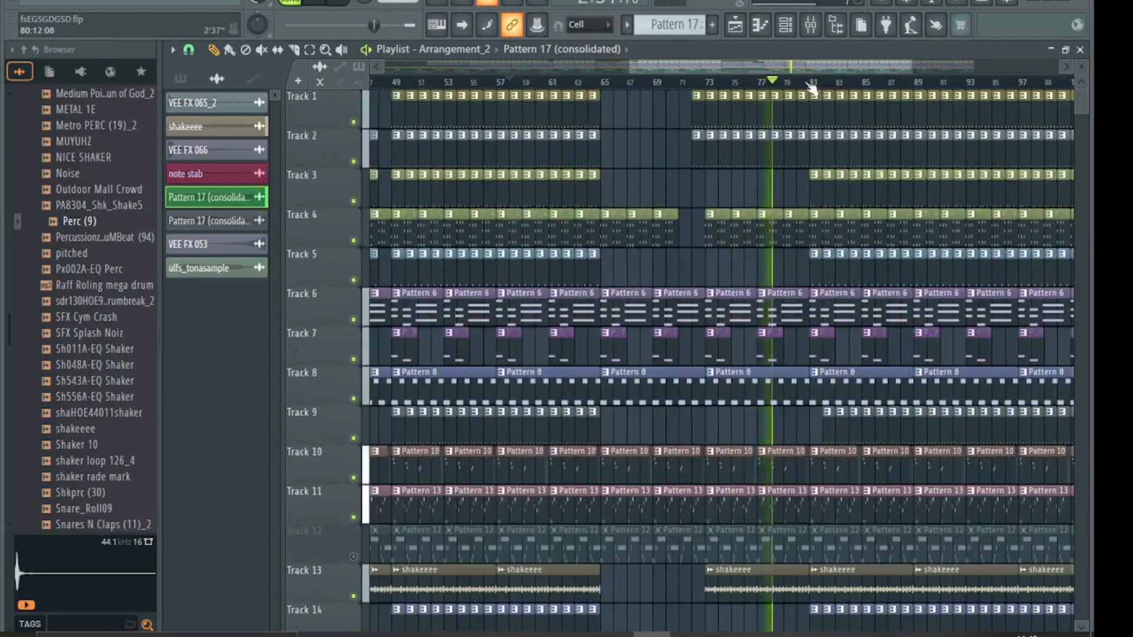
right_click(802, 105)
right_click(800, 139)
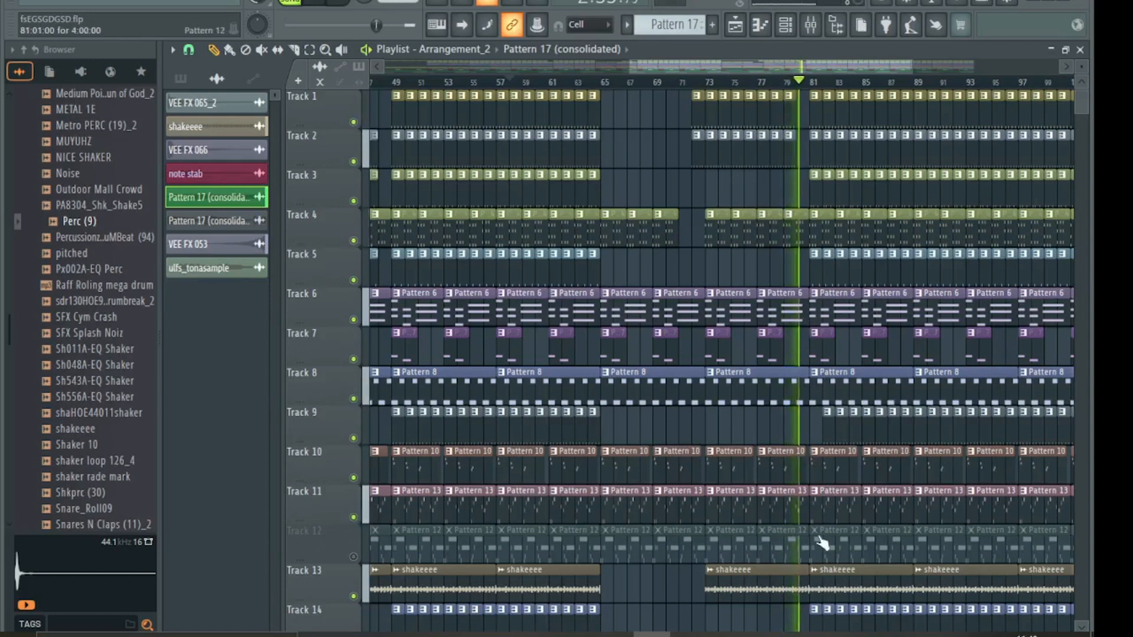
- Delete Track 11's Pattern 13 clip near bar 81 and make Pattern 13 current
scroll(822, 539, down, 2)
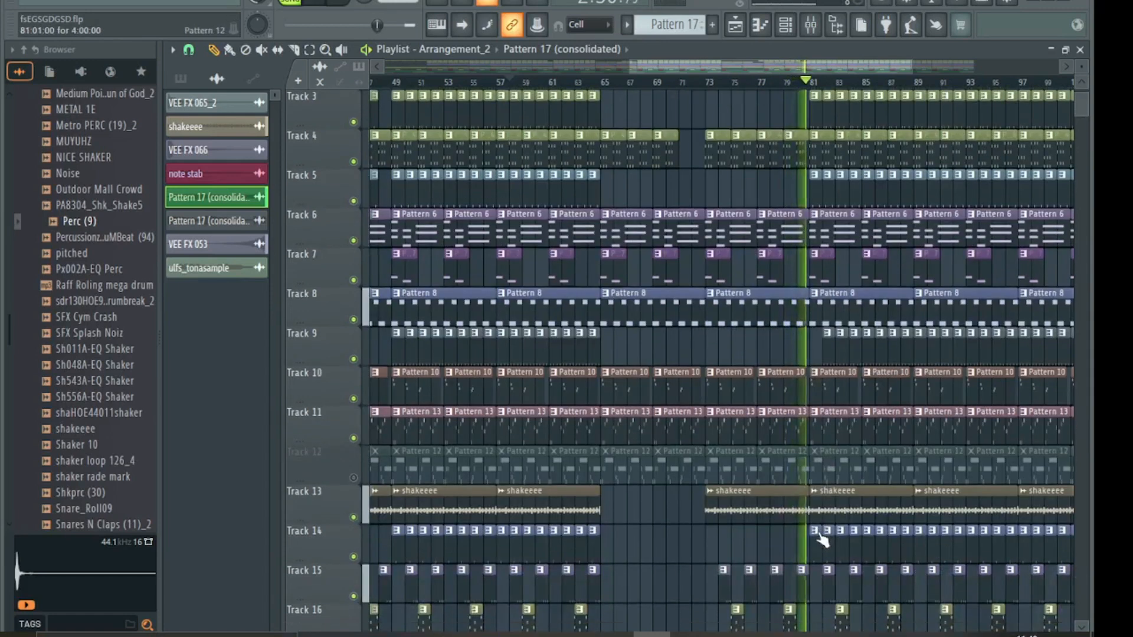
right_click(829, 419)
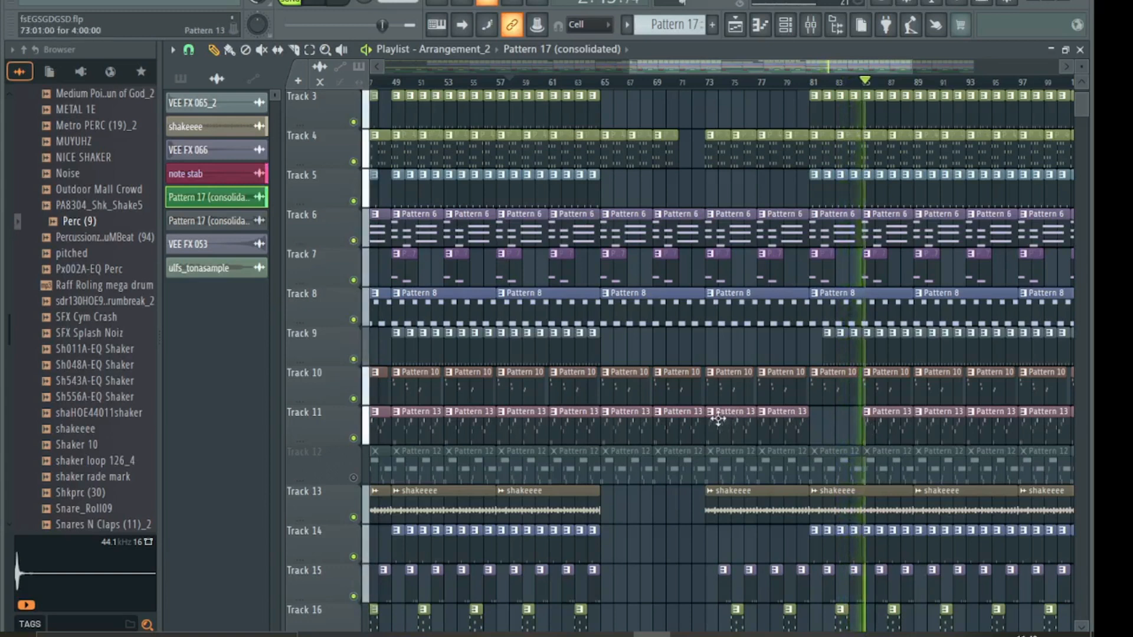
click(885, 418)
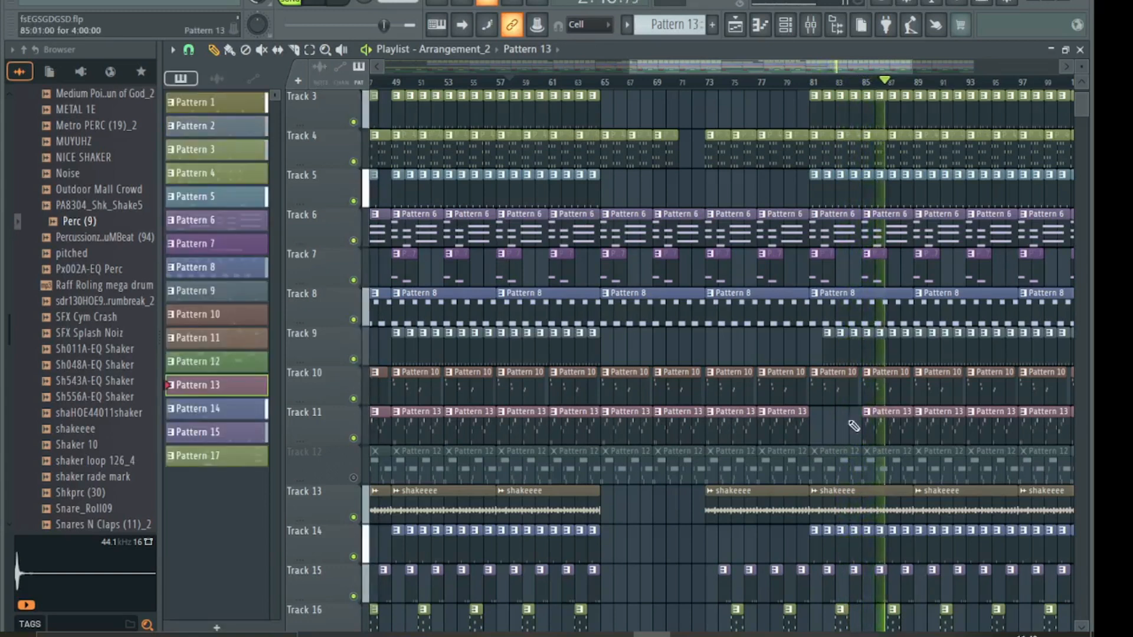
- Try a Pattern 13 fill on Track 11, remove it, and delete Track 4's bar-65 Pattern 4 clip
click(820, 431)
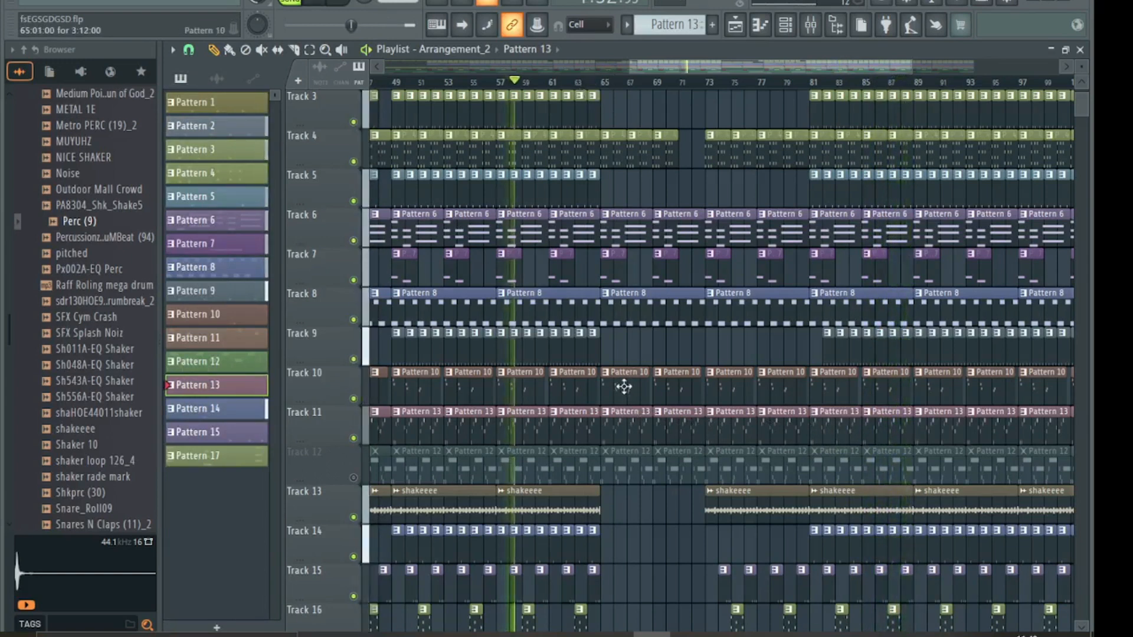
right_click(628, 418)
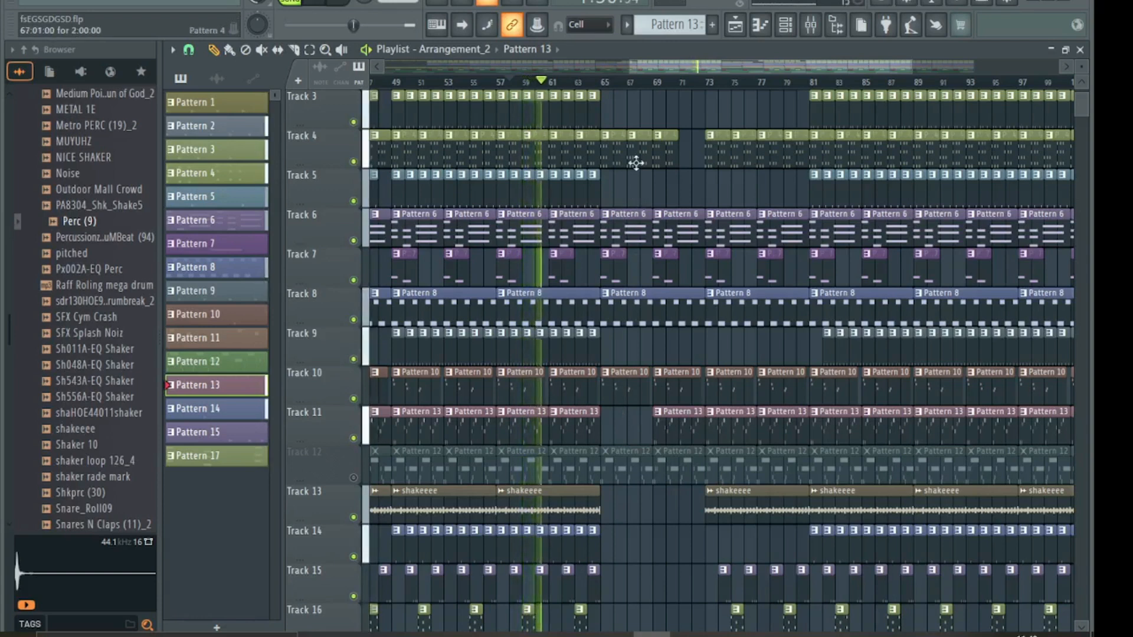
click(666, 151)
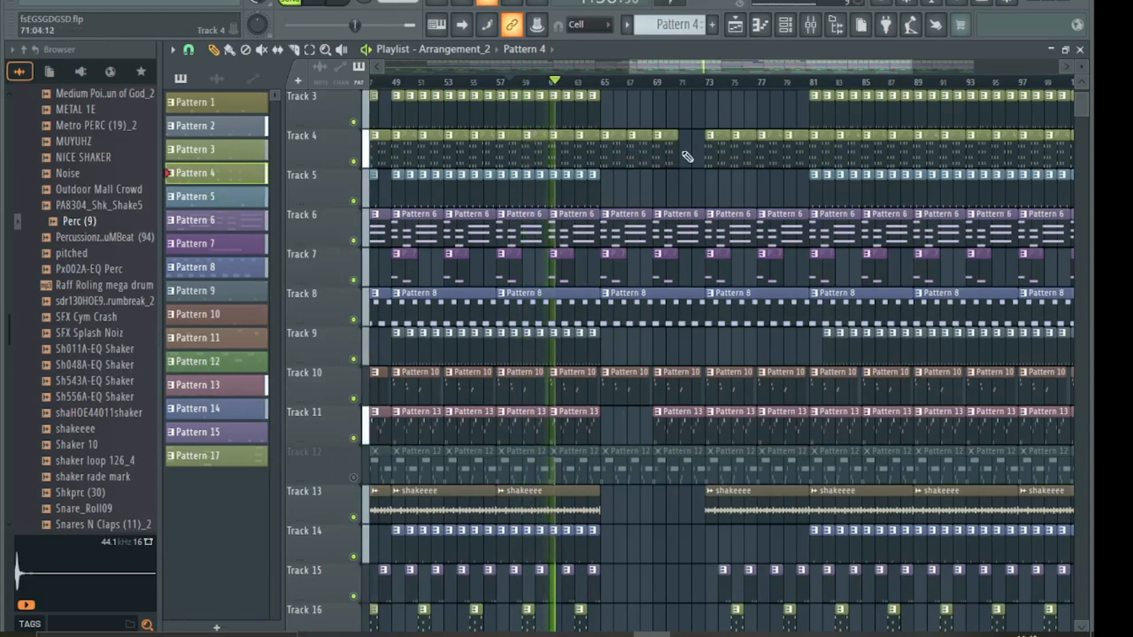
right_click(635, 153)
scroll(610, 268, down, 5)
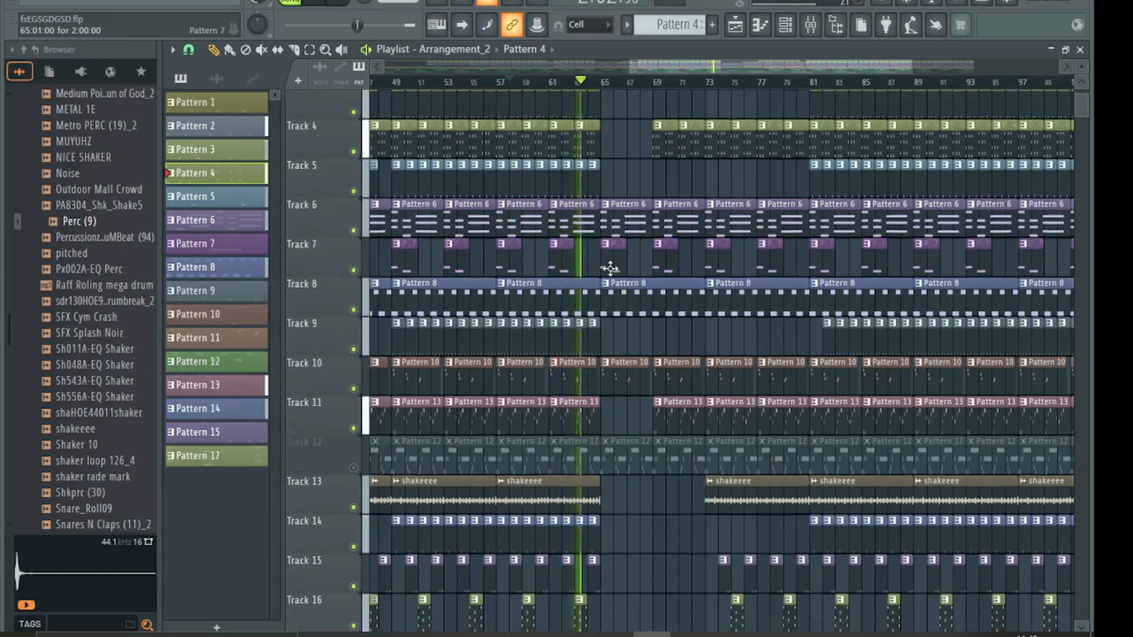
scroll(610, 268, down, 2)
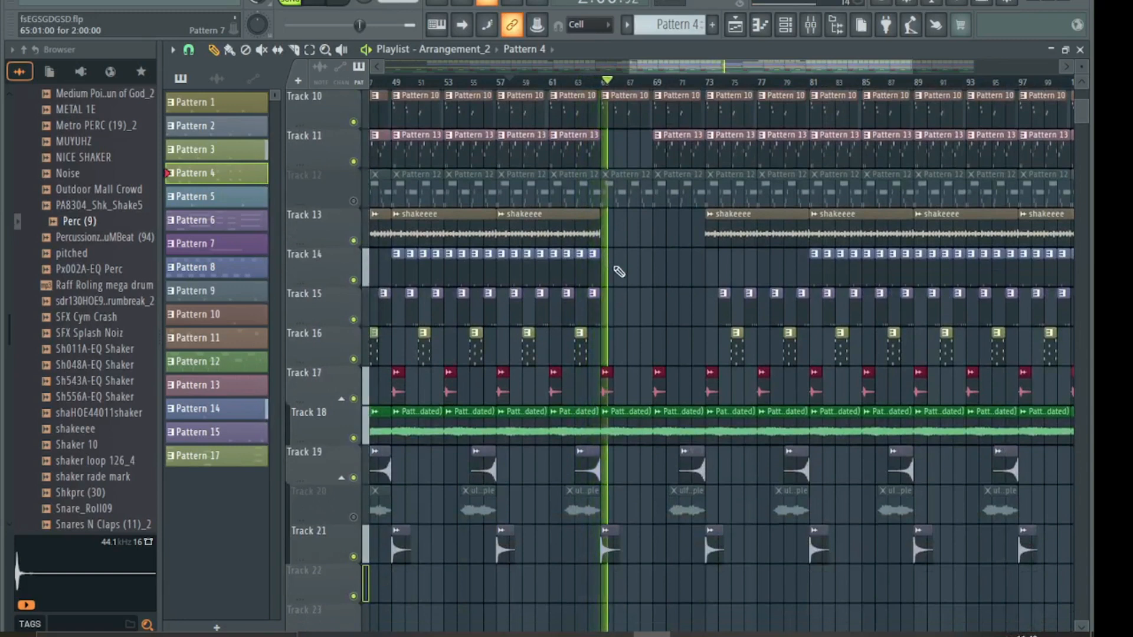
scroll(643, 265, up, 7)
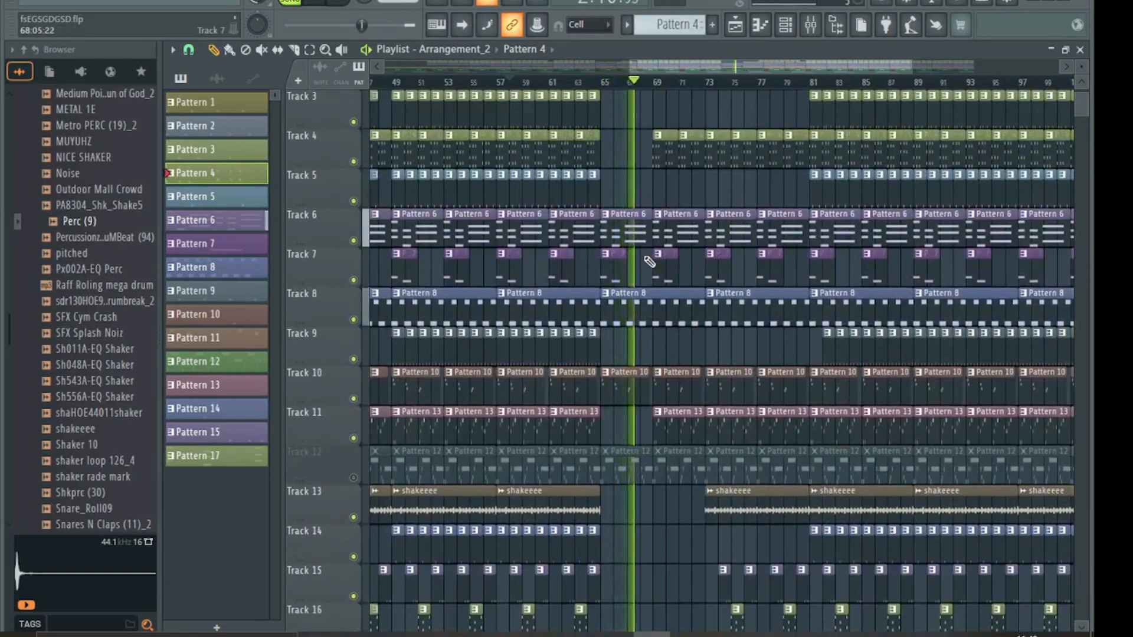
- Delete Track 11's bar-69 clip and Track 4's bar-73 clip, and shorten Track 4's bar-79 clip to one bar
right_click(679, 418)
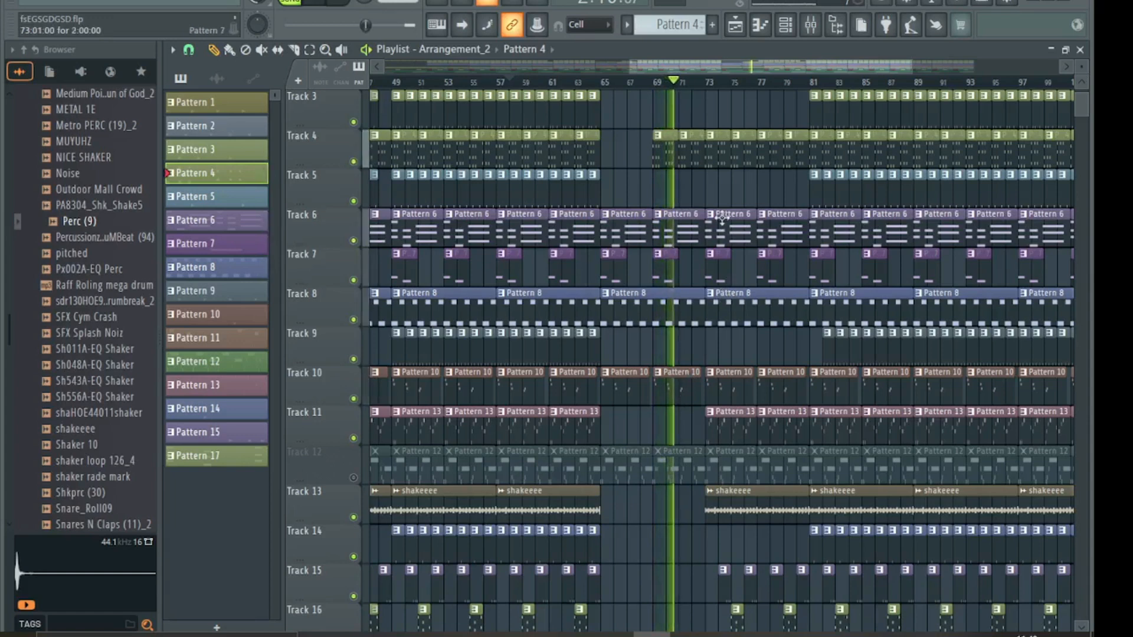
right_click(720, 154)
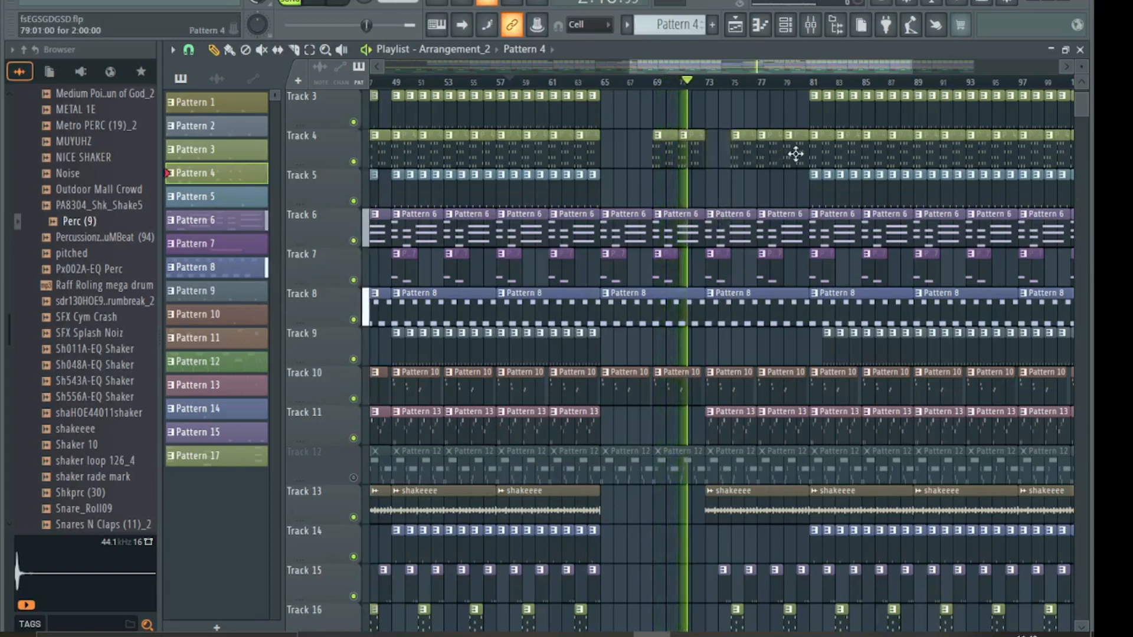
drag(805, 153, 796, 154)
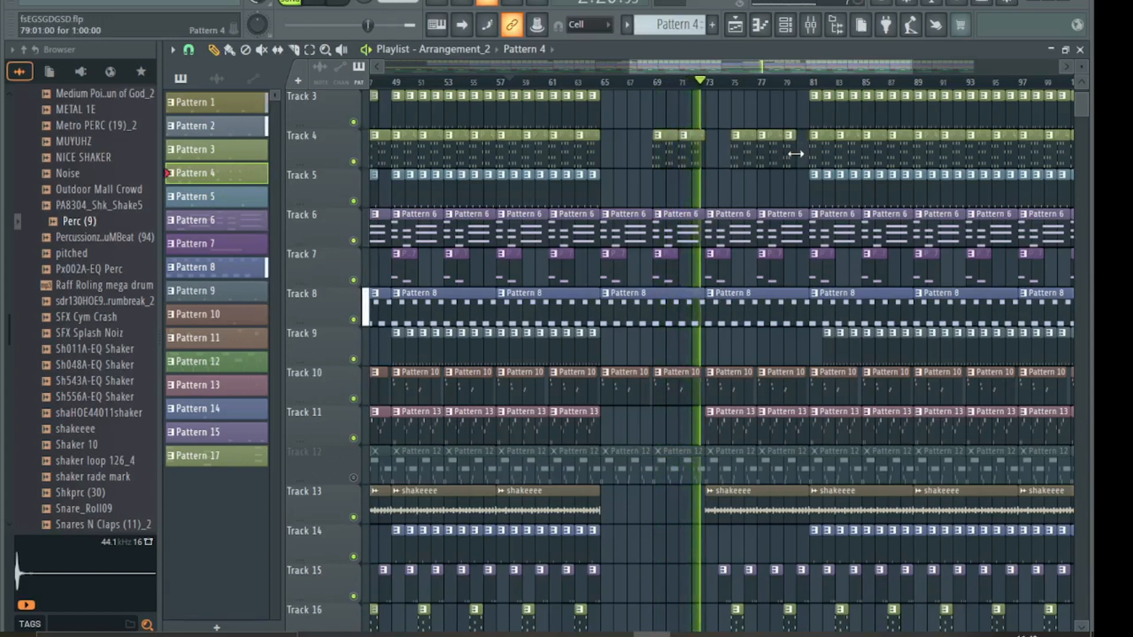
scroll(708, 403, up, 3)
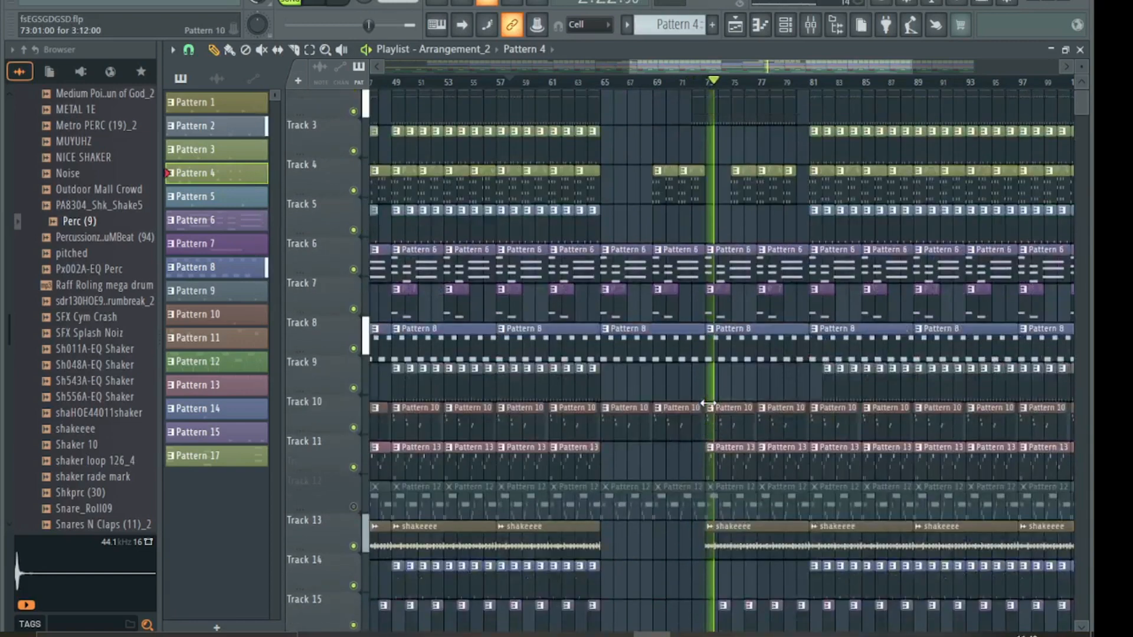
scroll(708, 403, up, 3)
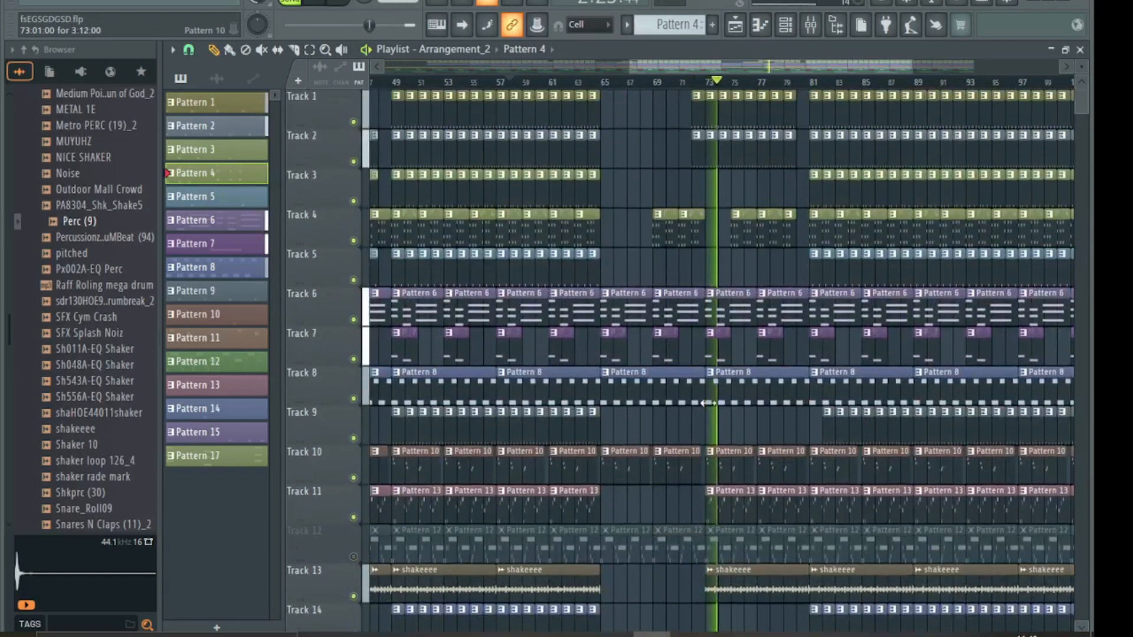
- Delete the bar-73 clips on Tracks 1 and 2 and Track 13's small clip near bar 80
right_click(698, 122)
right_click(698, 139)
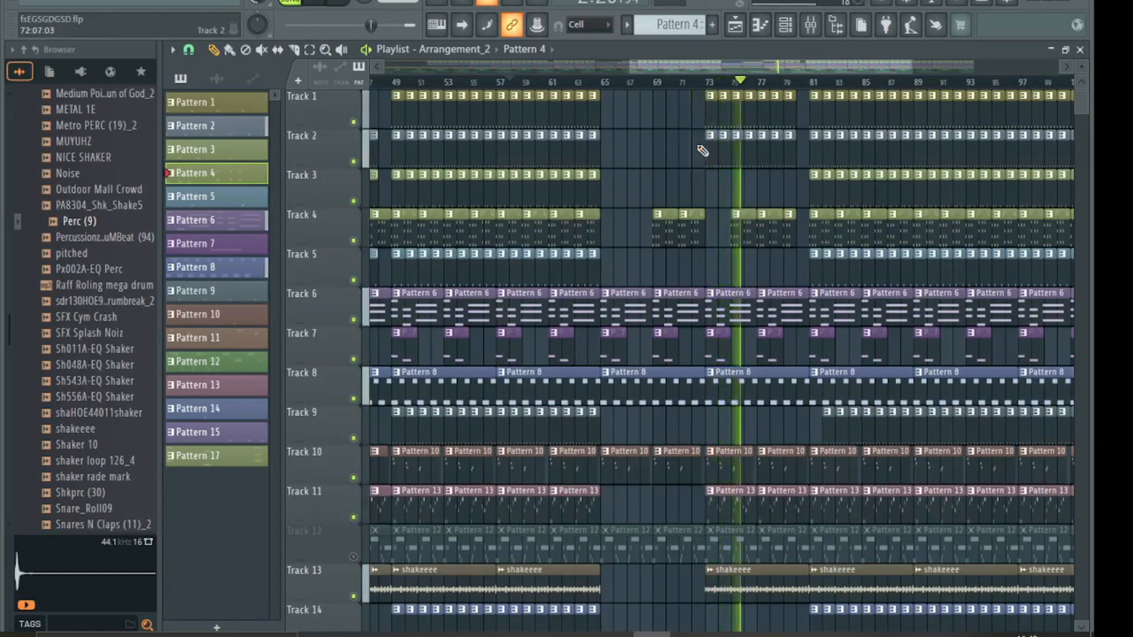
scroll(777, 416, down, 5)
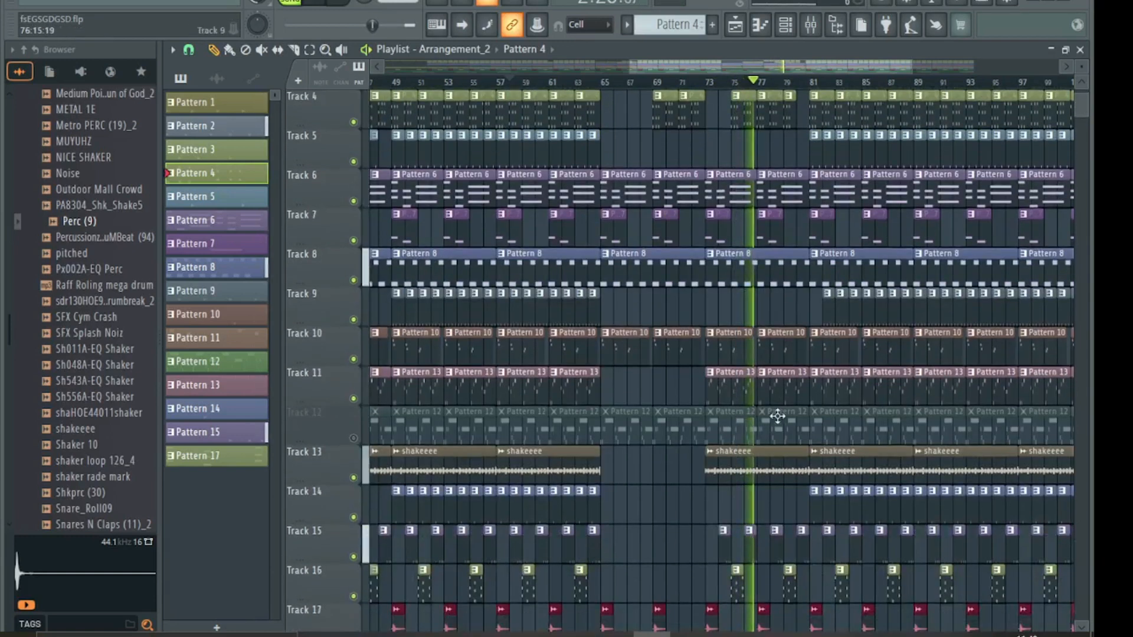
right_click(806, 483)
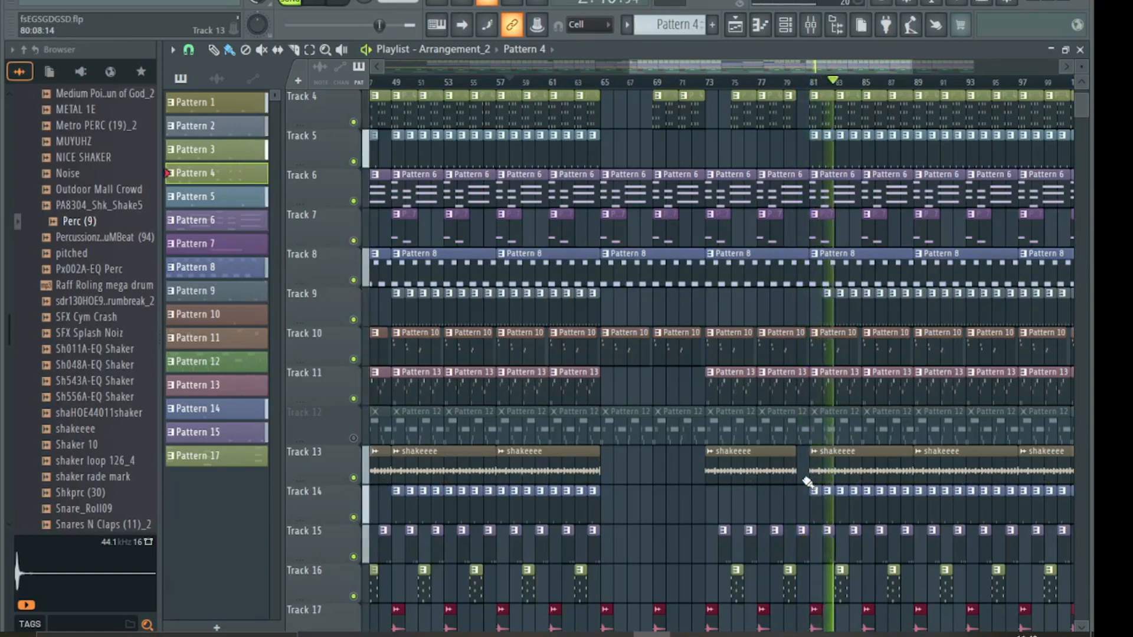
scroll(807, 483, down, 5)
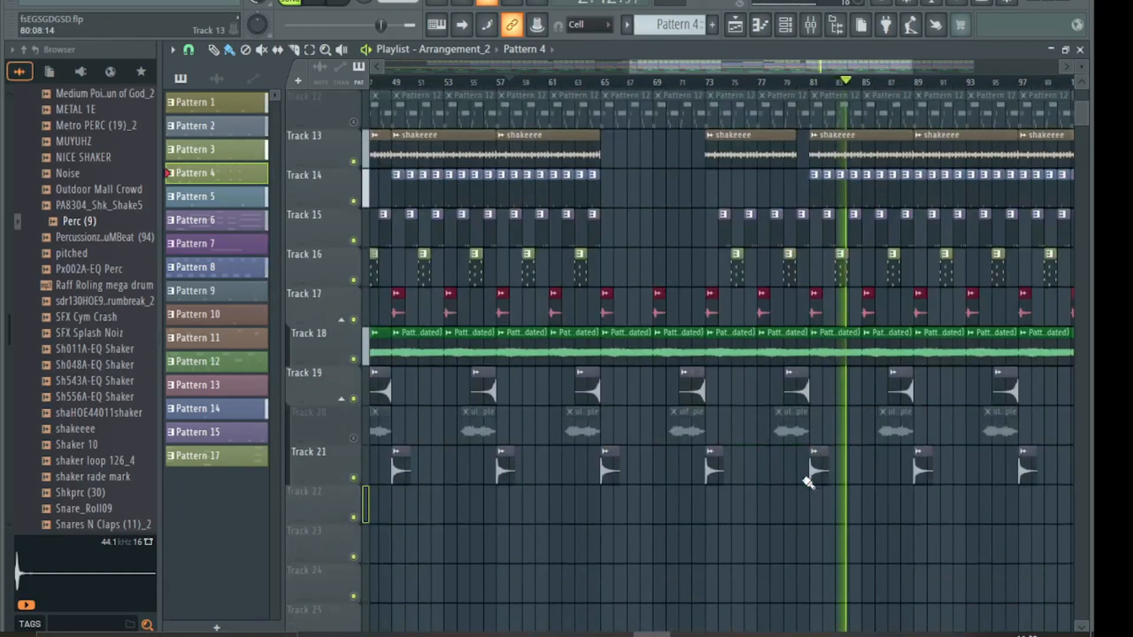
scroll(809, 483, up, 7)
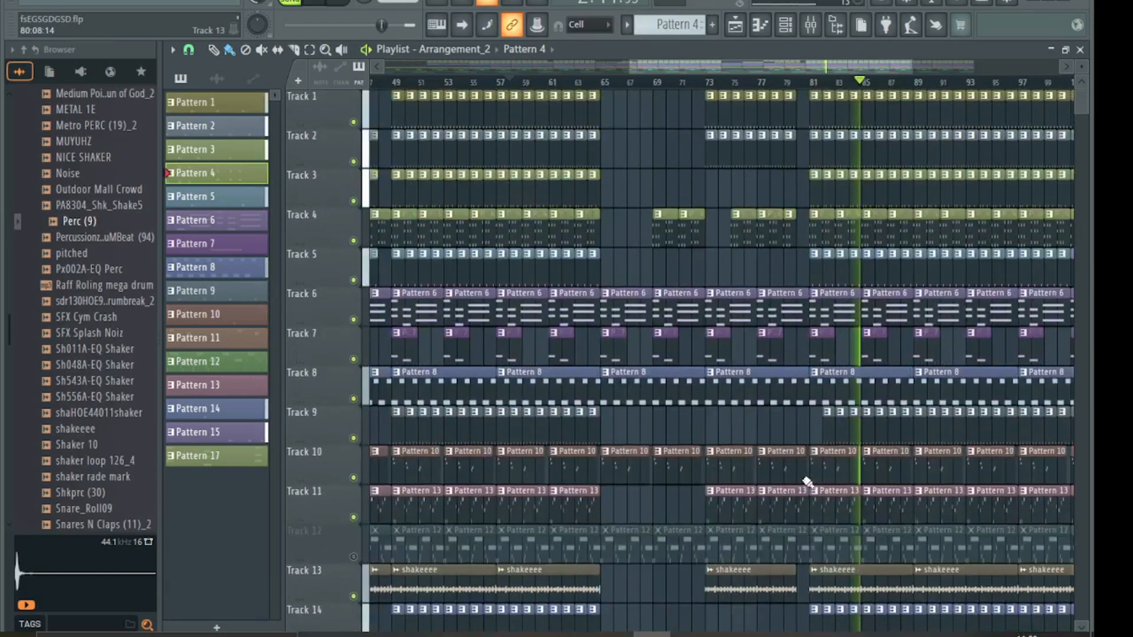
click(825, 423)
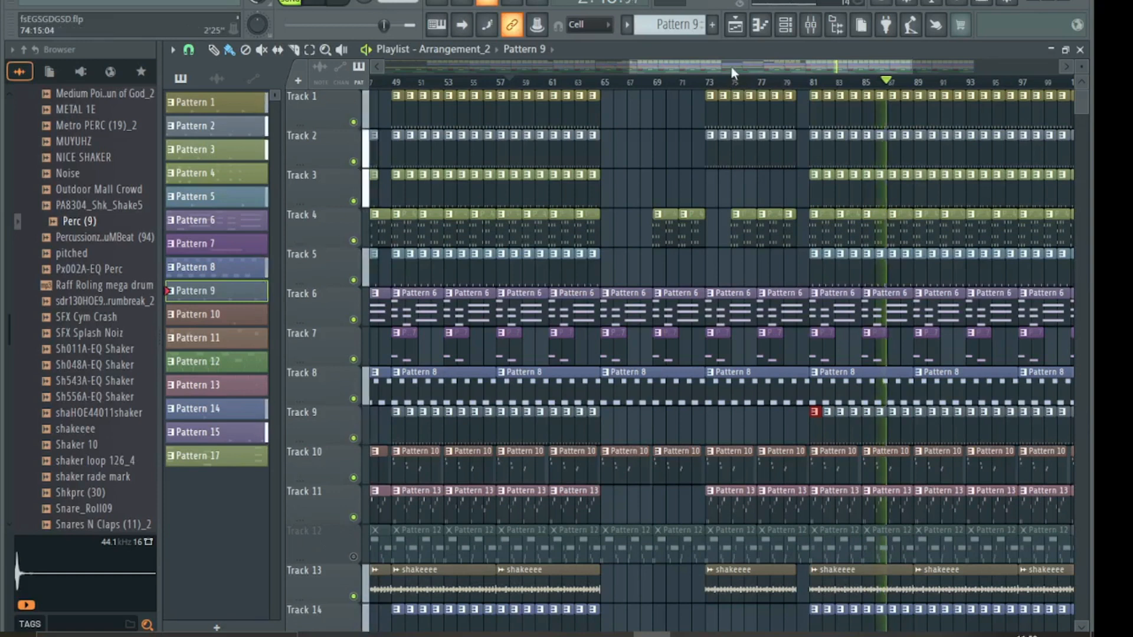
- Delete the last four Pattern 13 clips on Track 11 so it ends near bar 97
drag(731, 66, 802, 63)
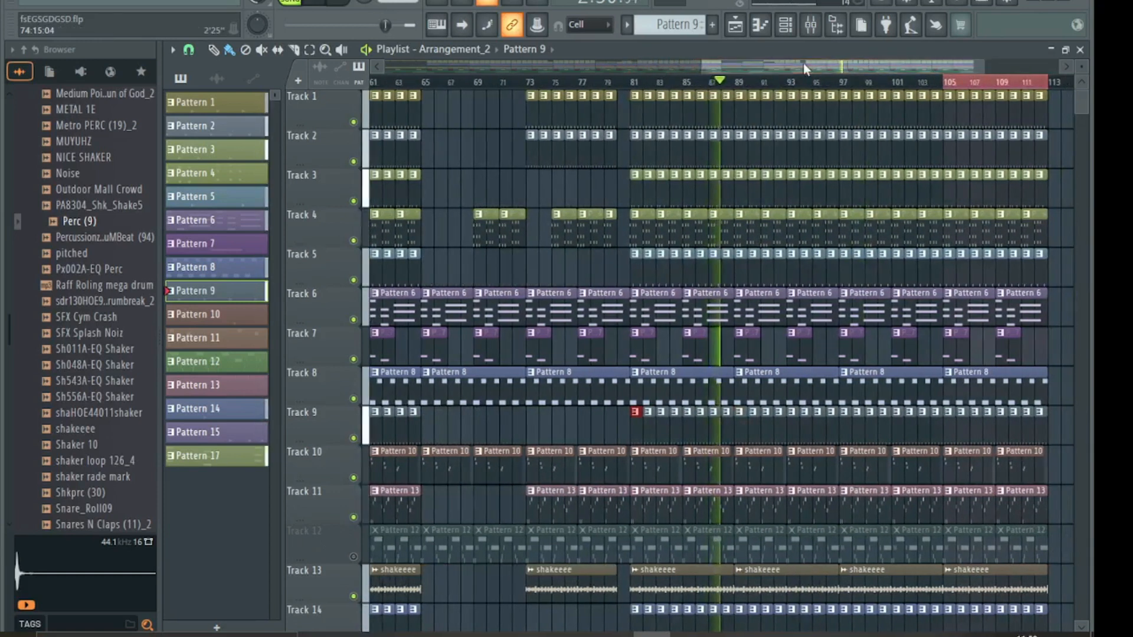
scroll(837, 364, down, 5)
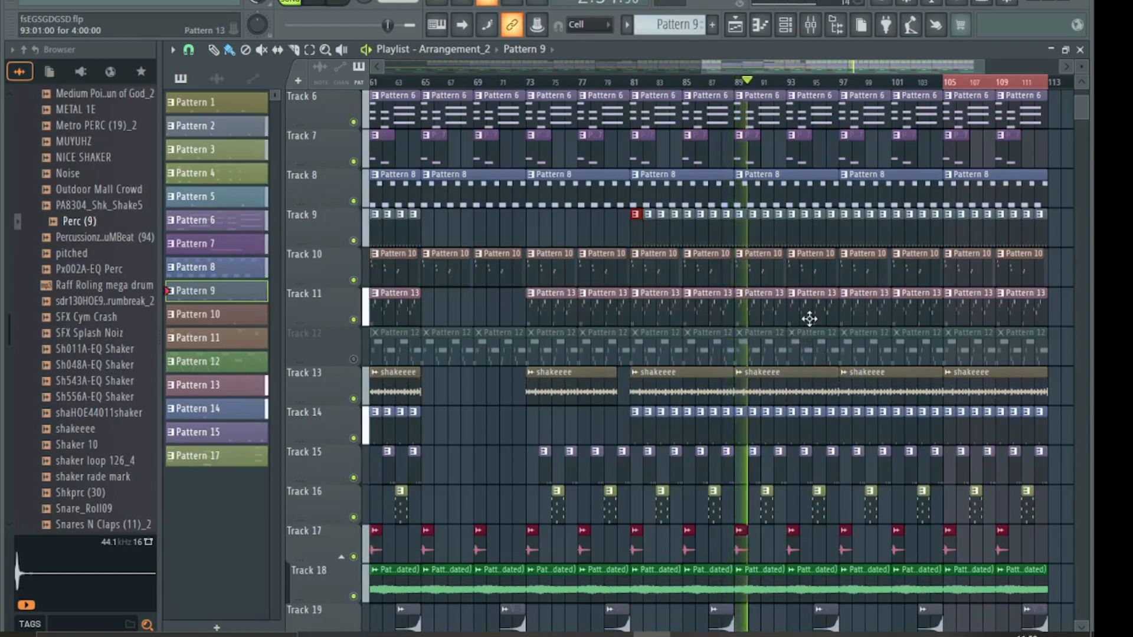
right_click(861, 305)
right_click(918, 305)
right_click(969, 305)
right_click(1021, 305)
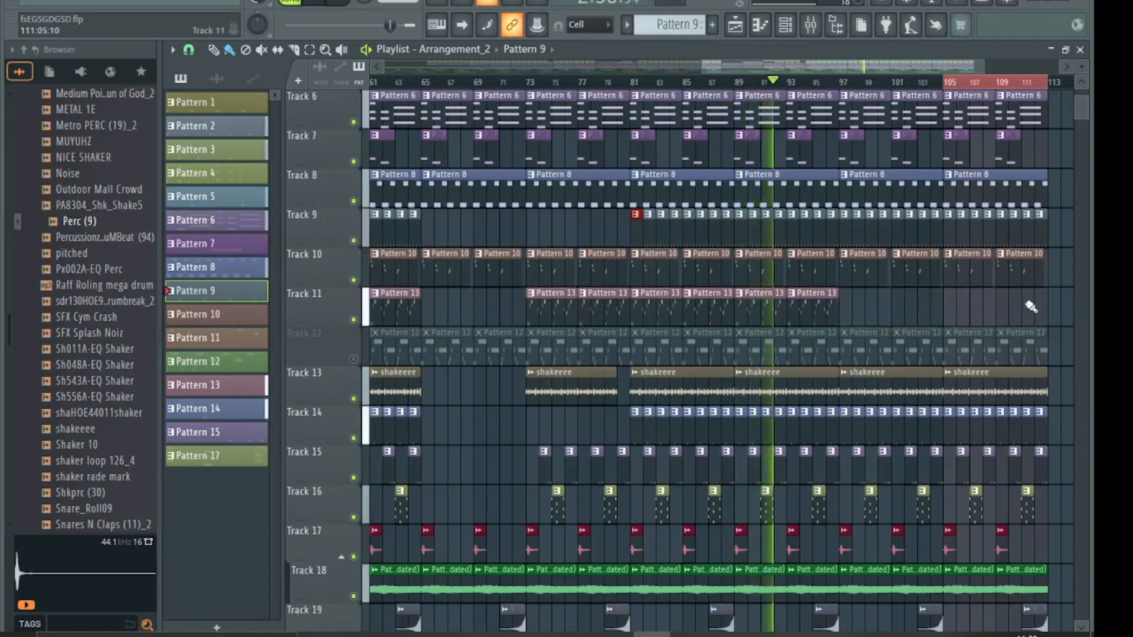
- Erase the eight Track 15 outro clips spanning bars 95–109
scroll(1030, 306, down, 1)
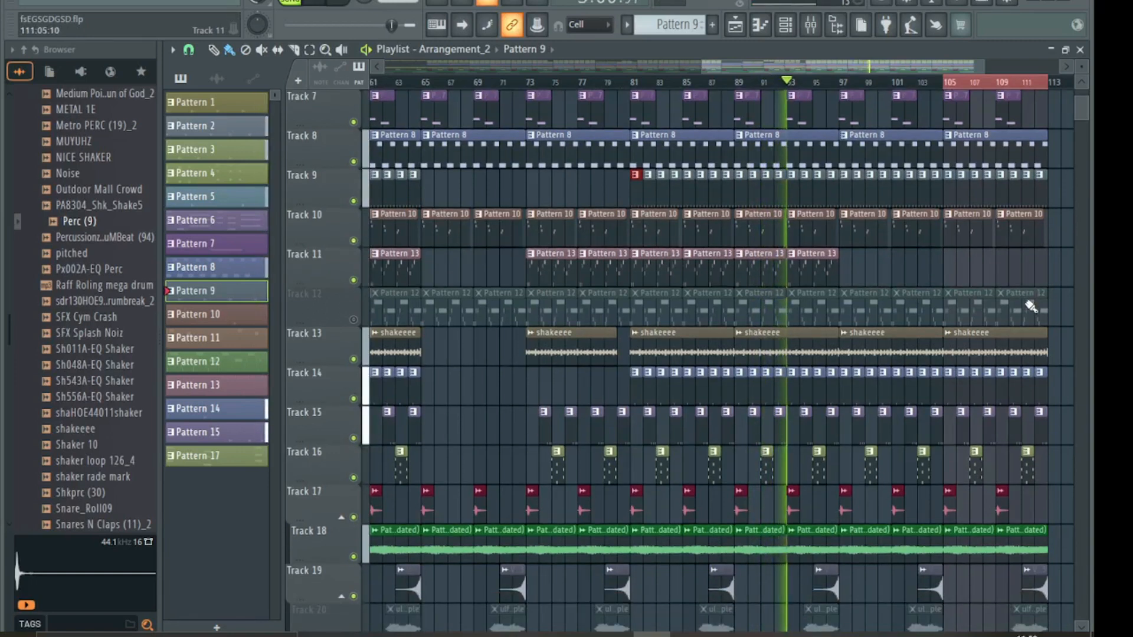
scroll(1028, 305, down, 3)
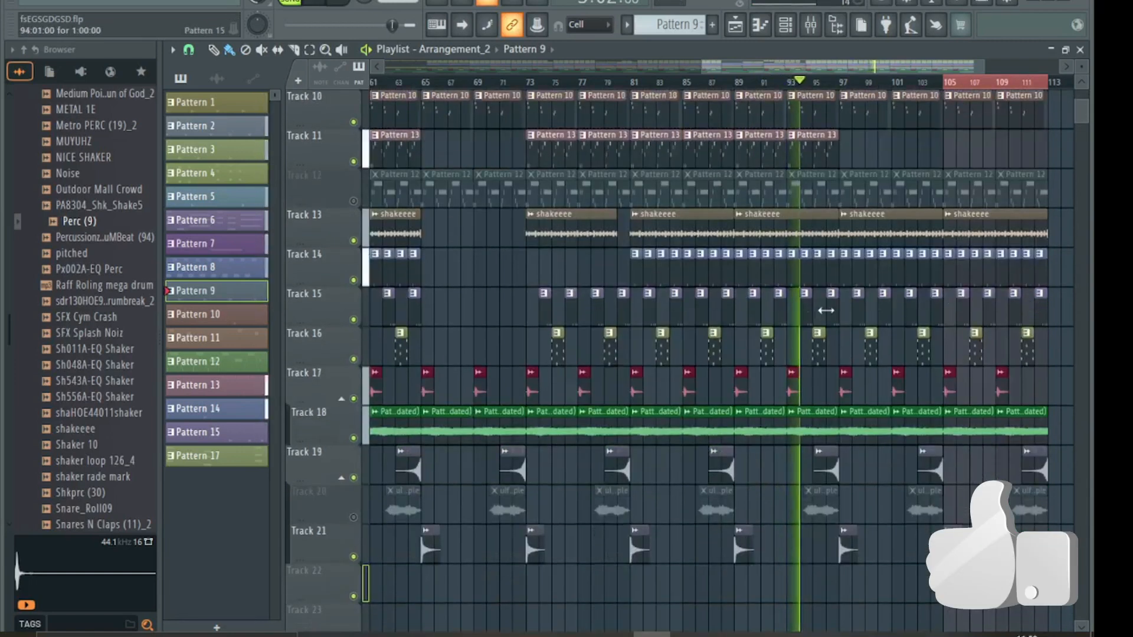
right_click(857, 319)
right_click(883, 320)
right_click(909, 321)
right_click(935, 322)
right_click(961, 323)
right_click(987, 325)
right_click(1013, 326)
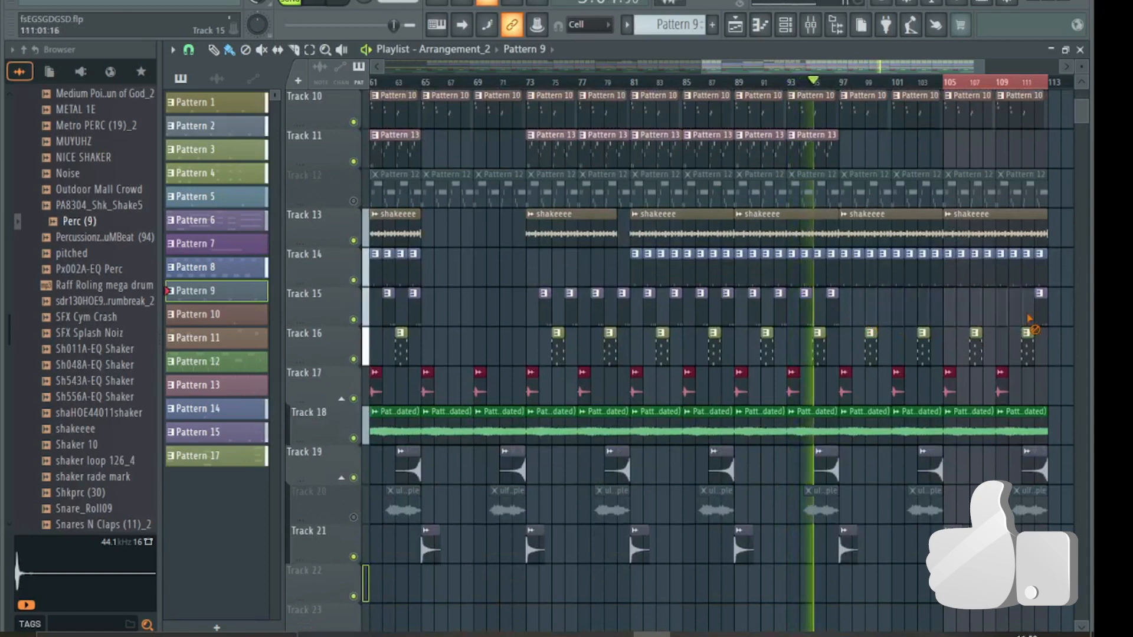
right_click(1038, 323)
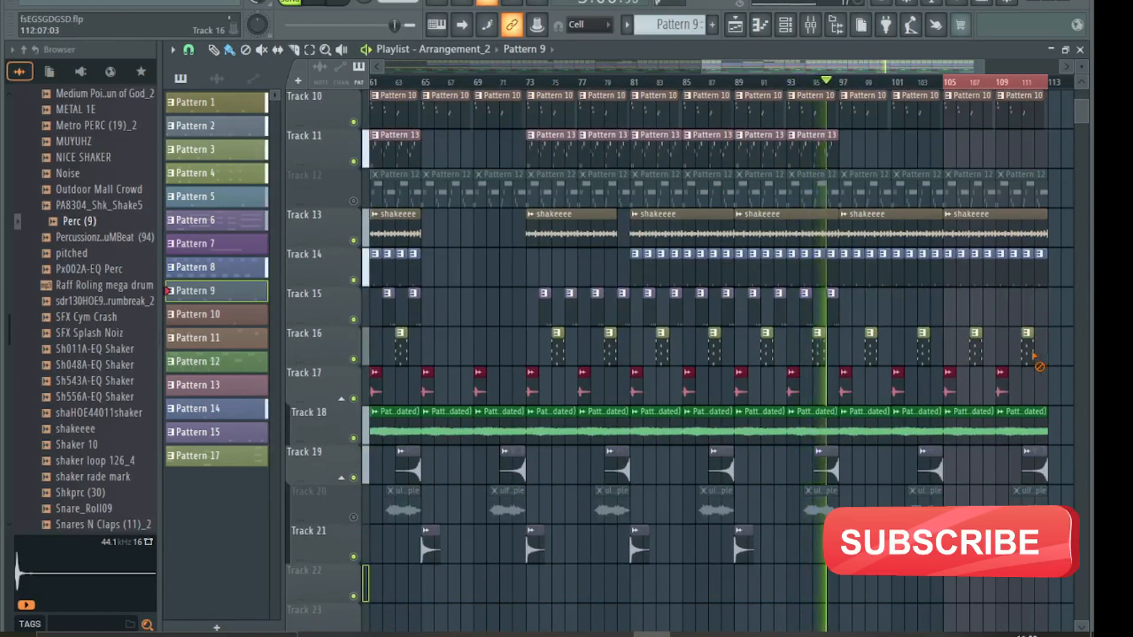